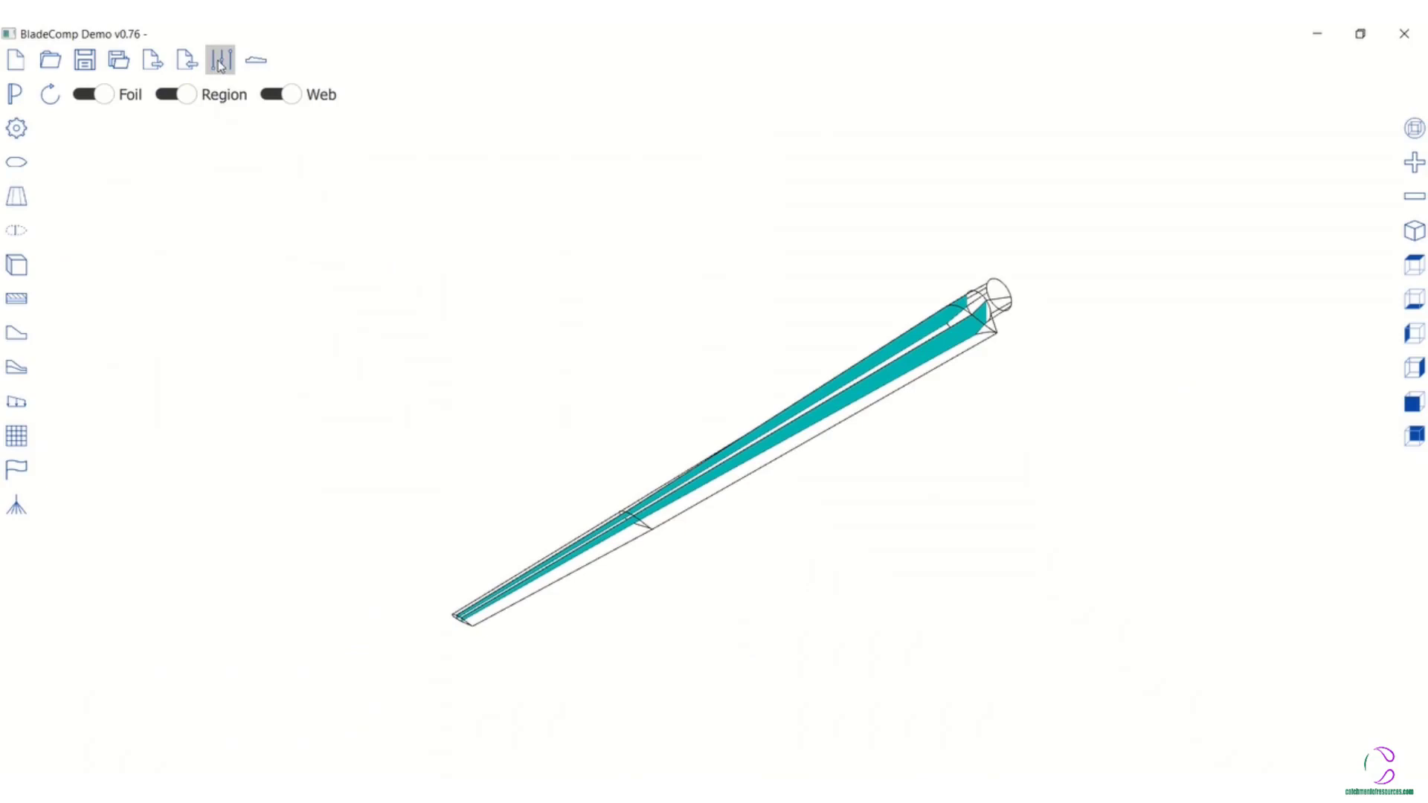
click(219, 62)
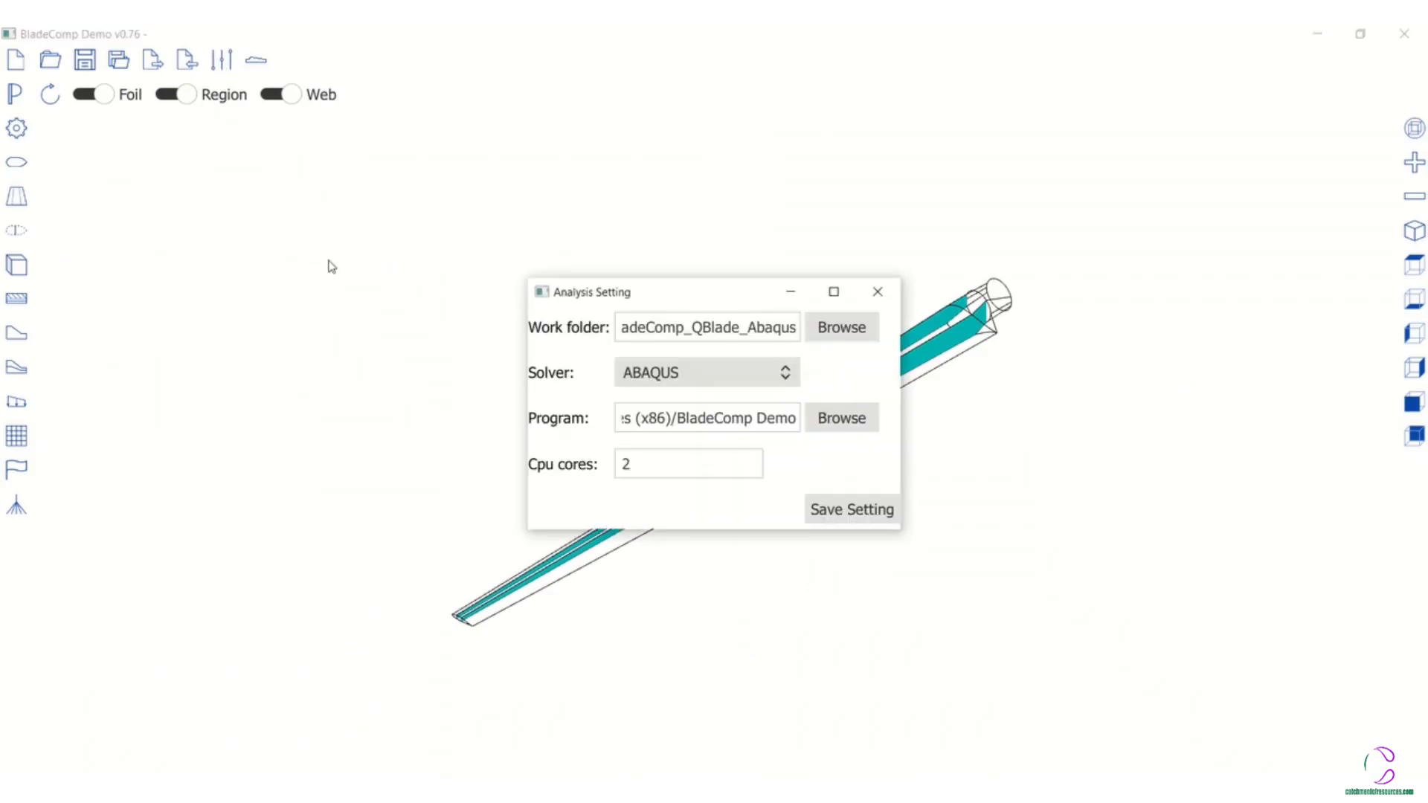
click(787, 374)
click(787, 373)
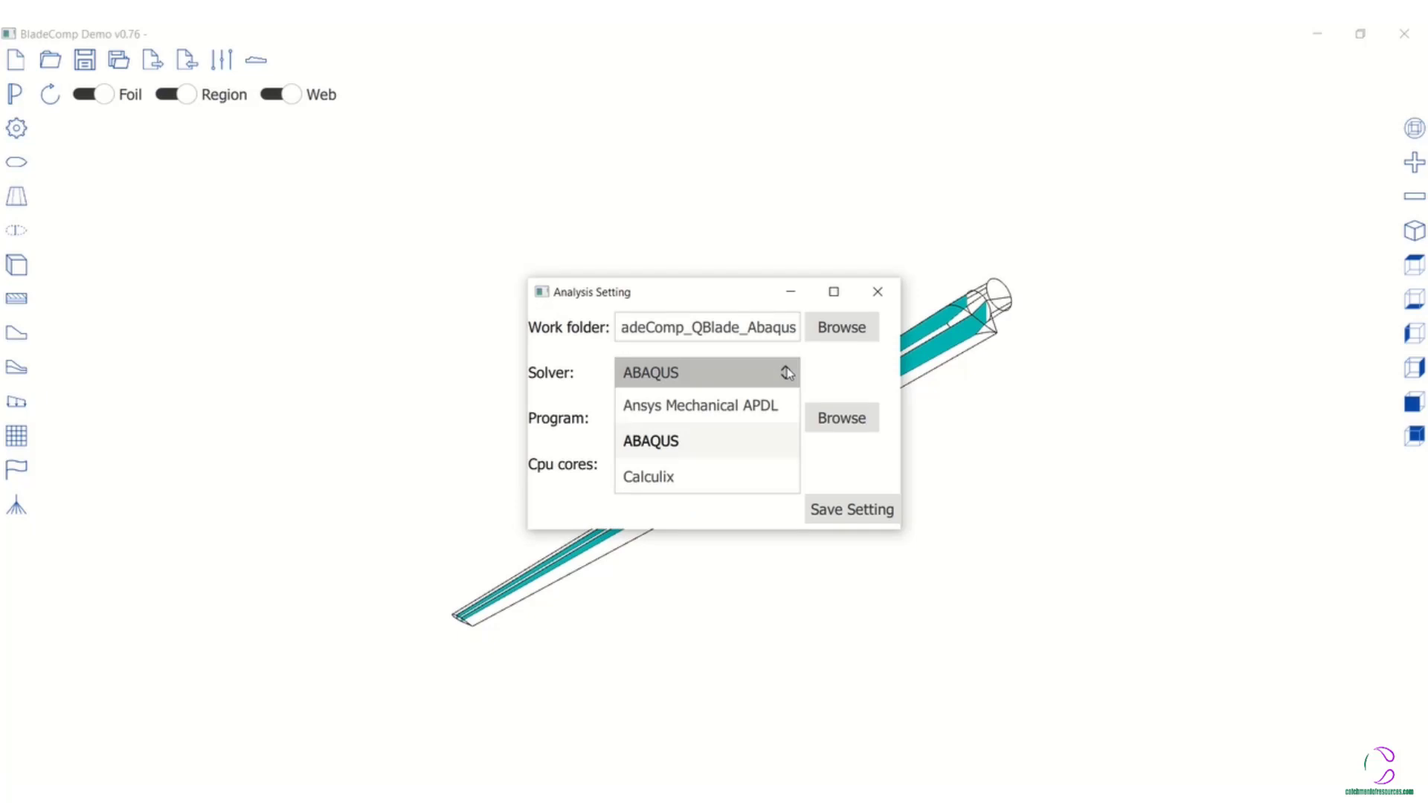
click(762, 407)
click(774, 375)
click(669, 482)
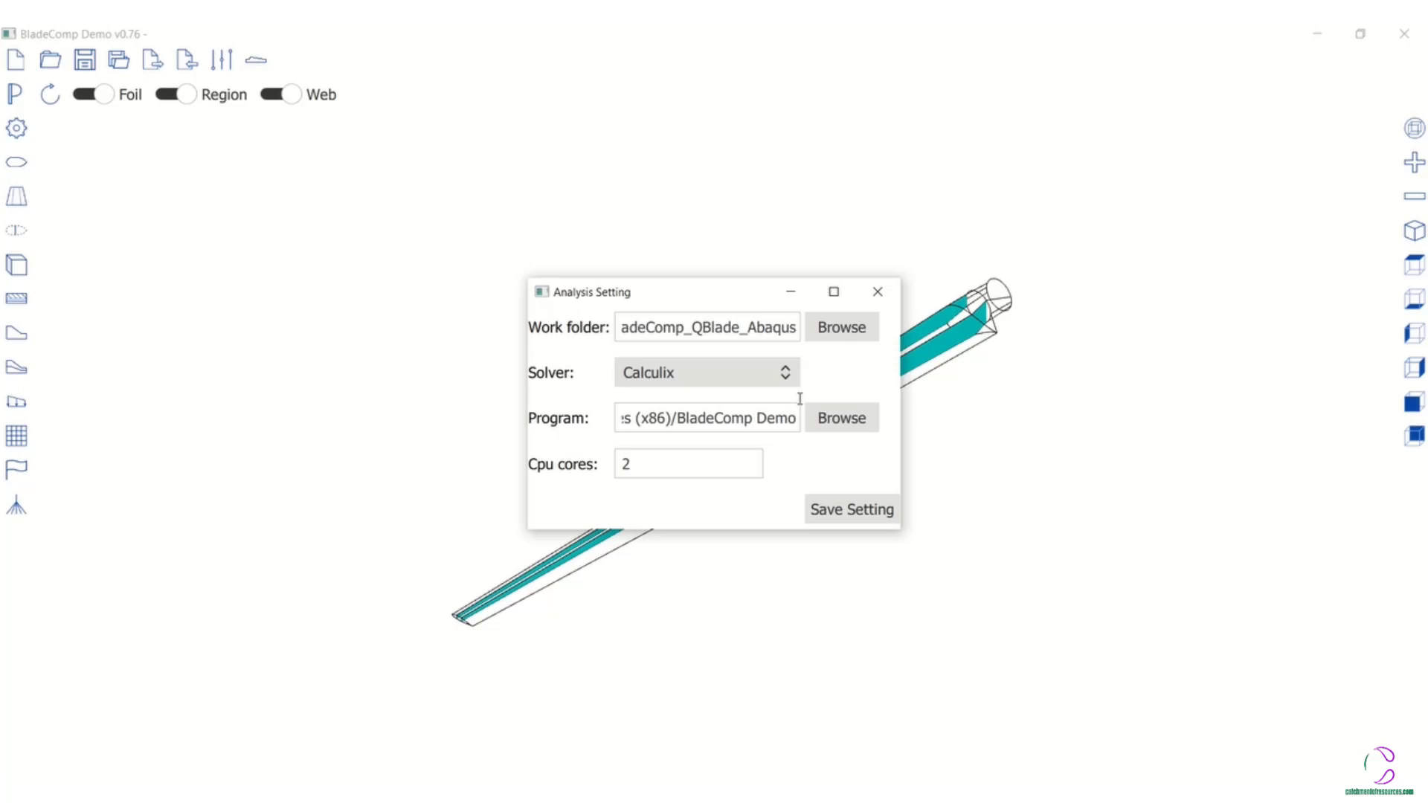
click(784, 374)
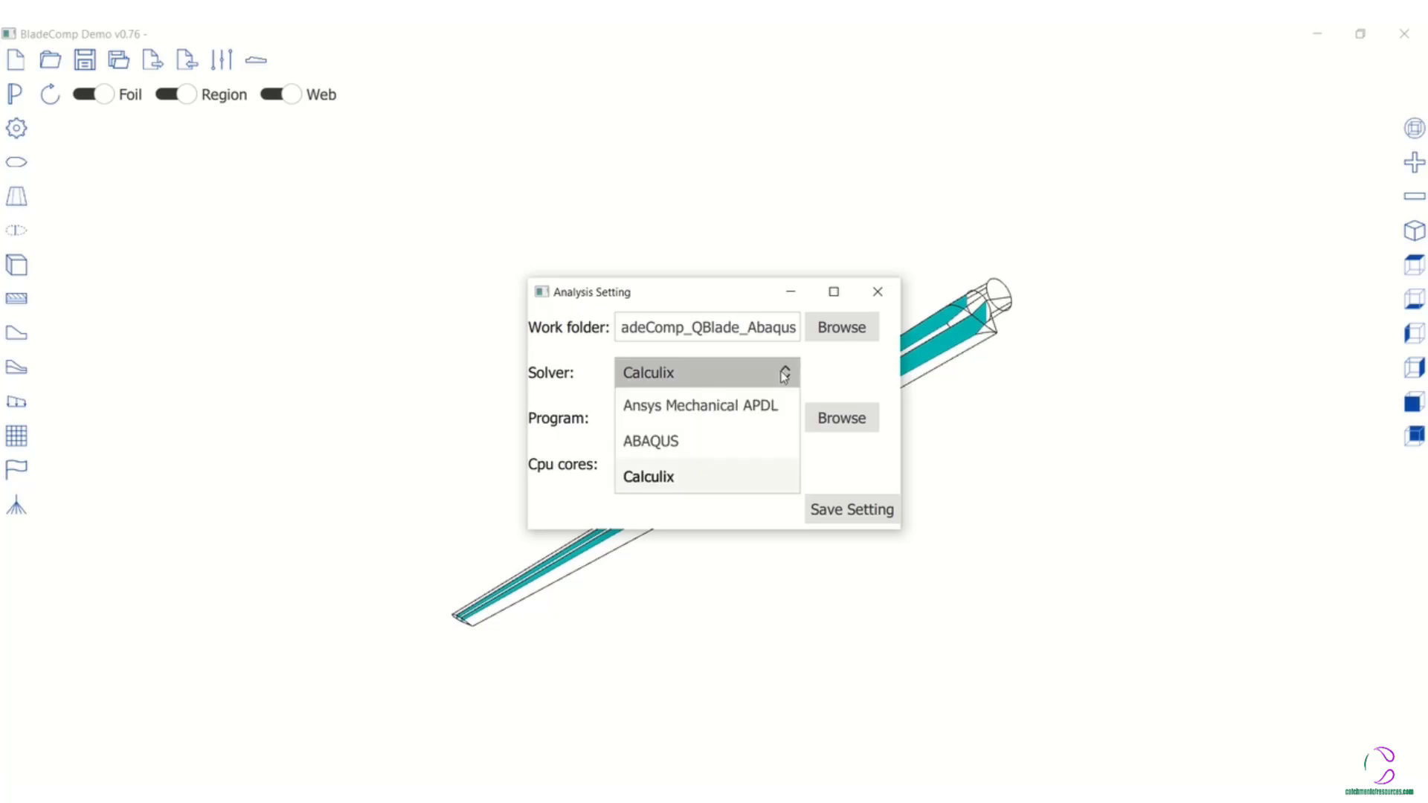
click(678, 440)
click(877, 292)
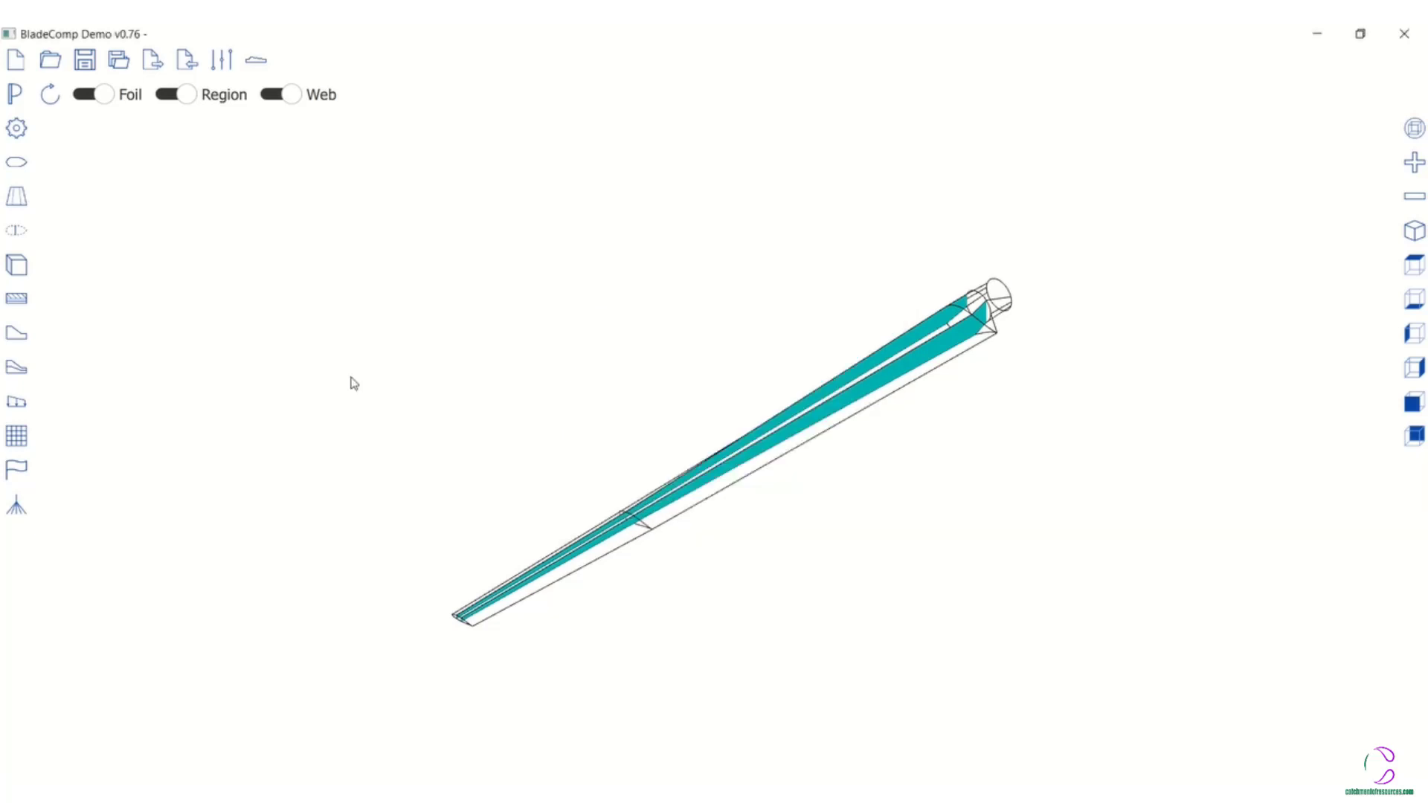
click(92, 101)
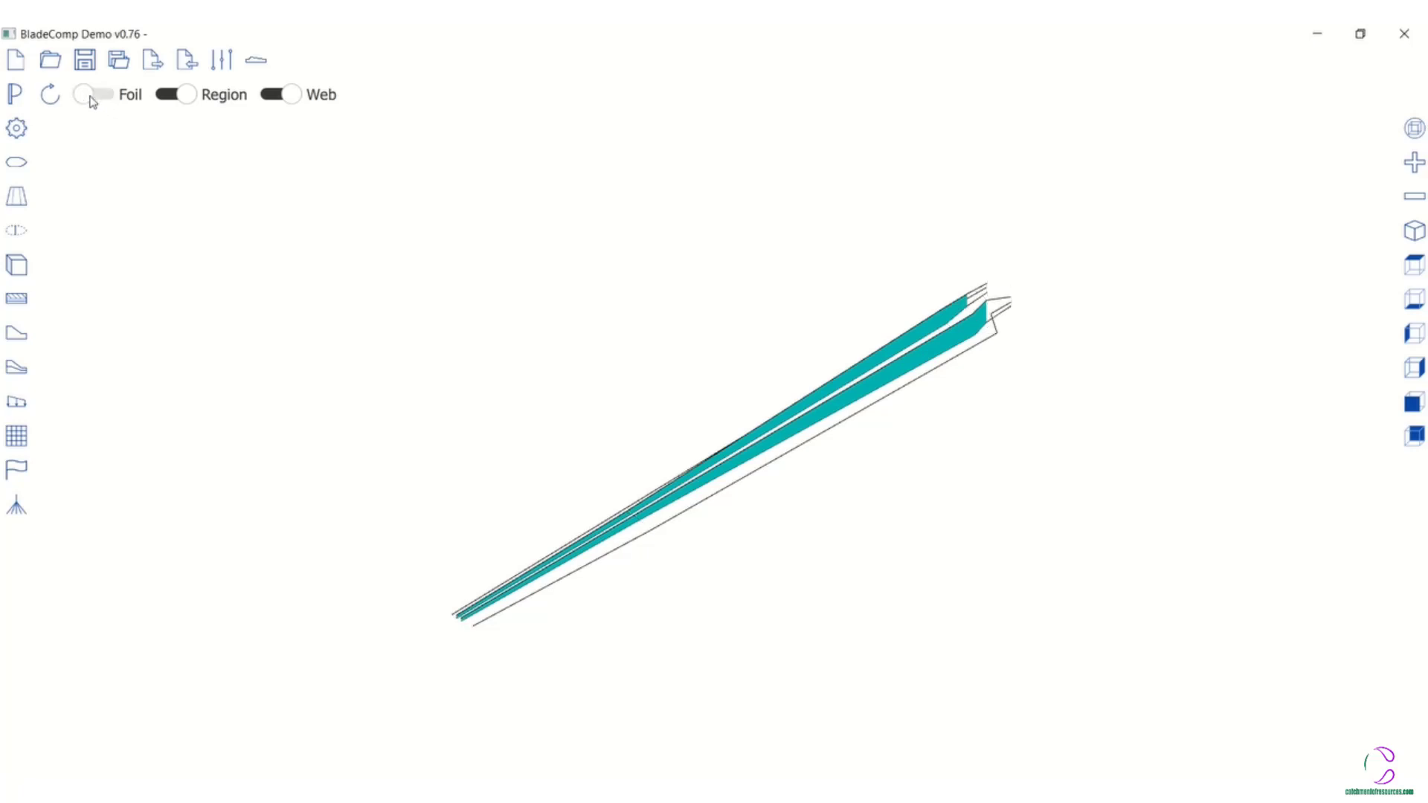
click(92, 102)
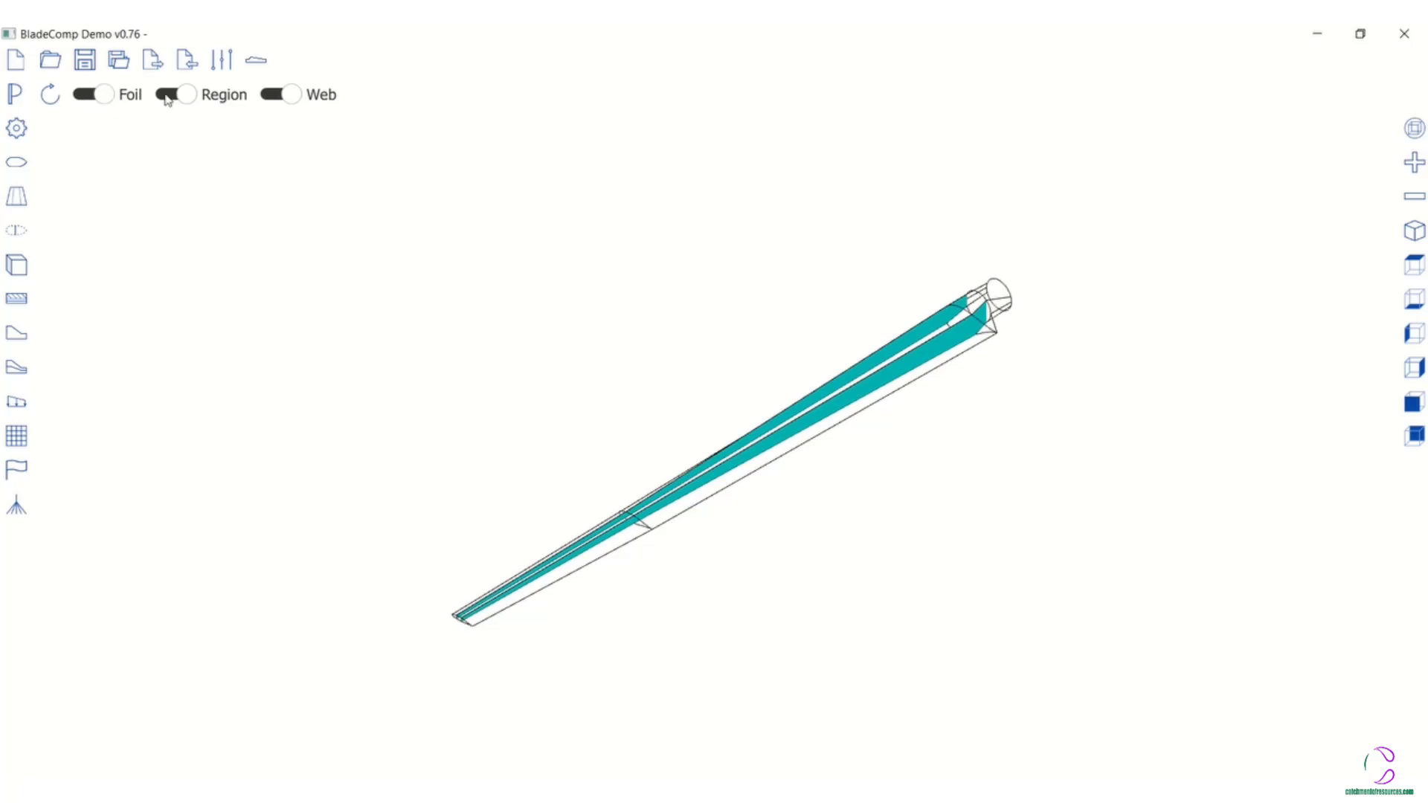
click(172, 99)
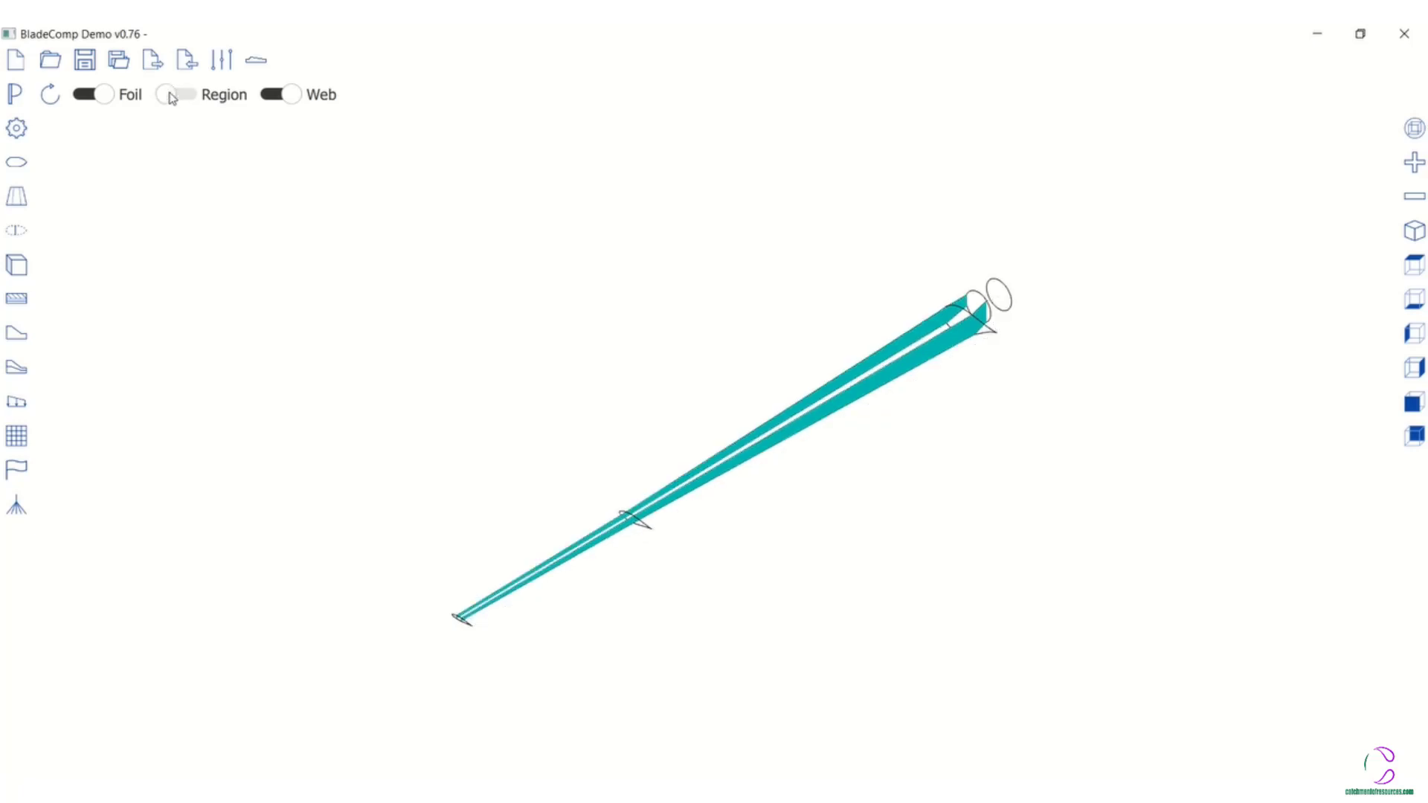
click(172, 99)
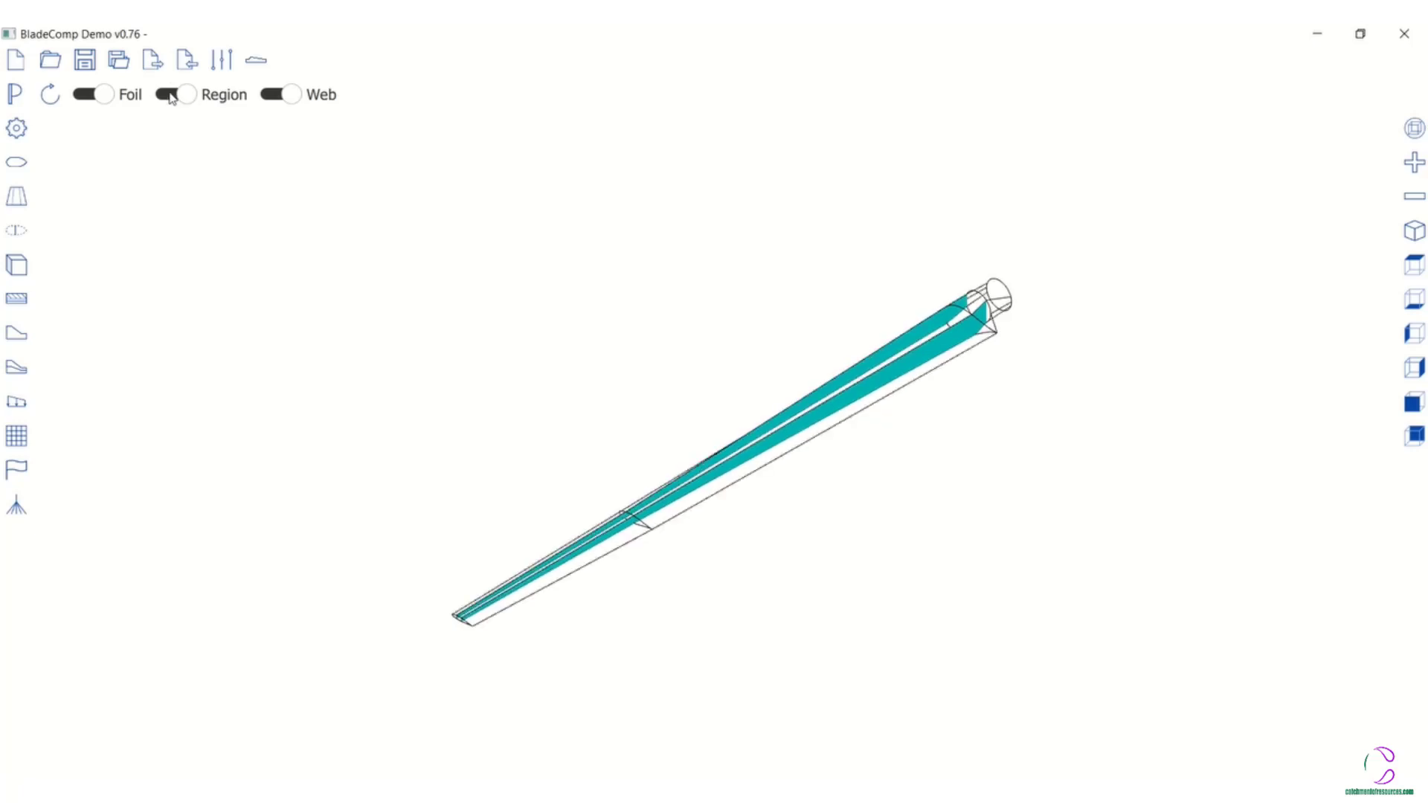
click(275, 99)
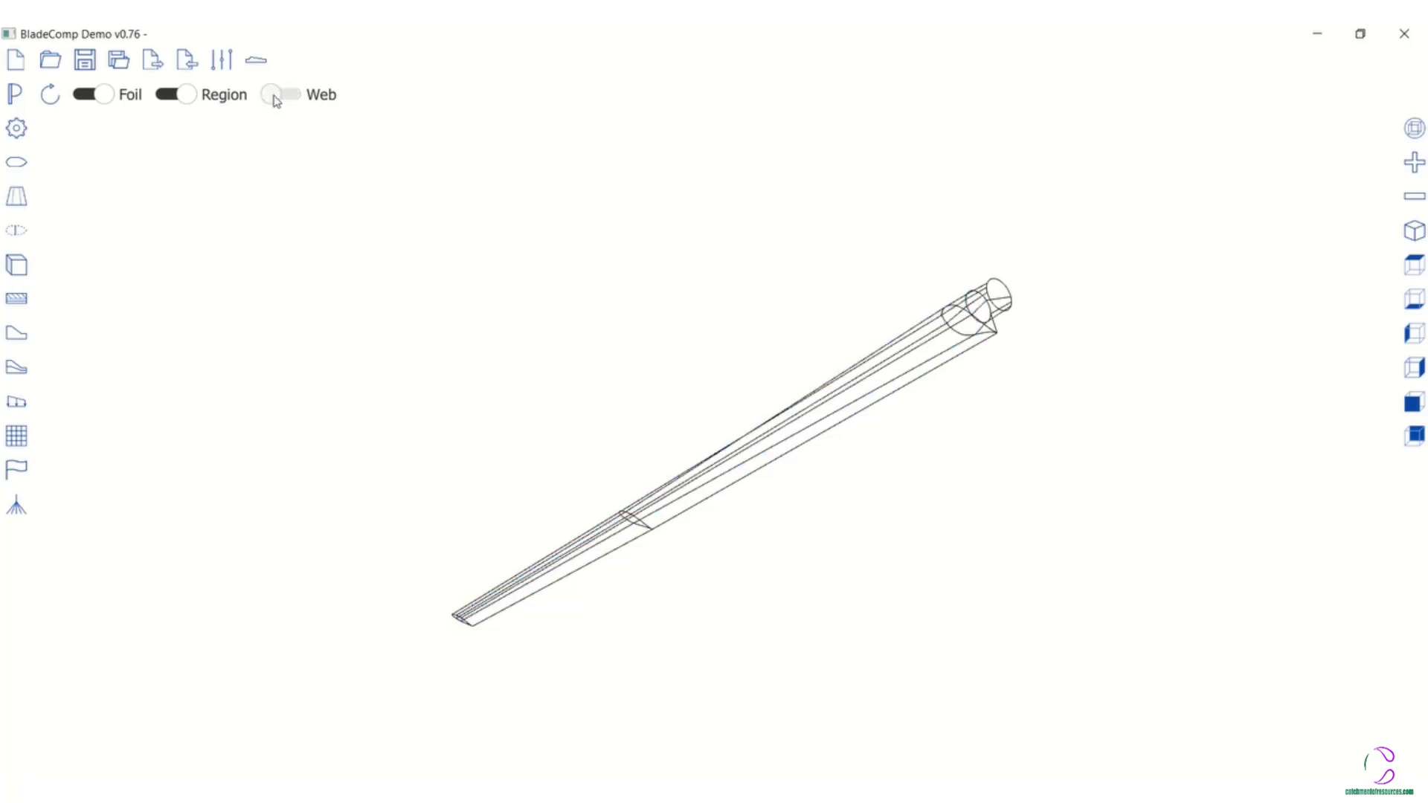
click(275, 99)
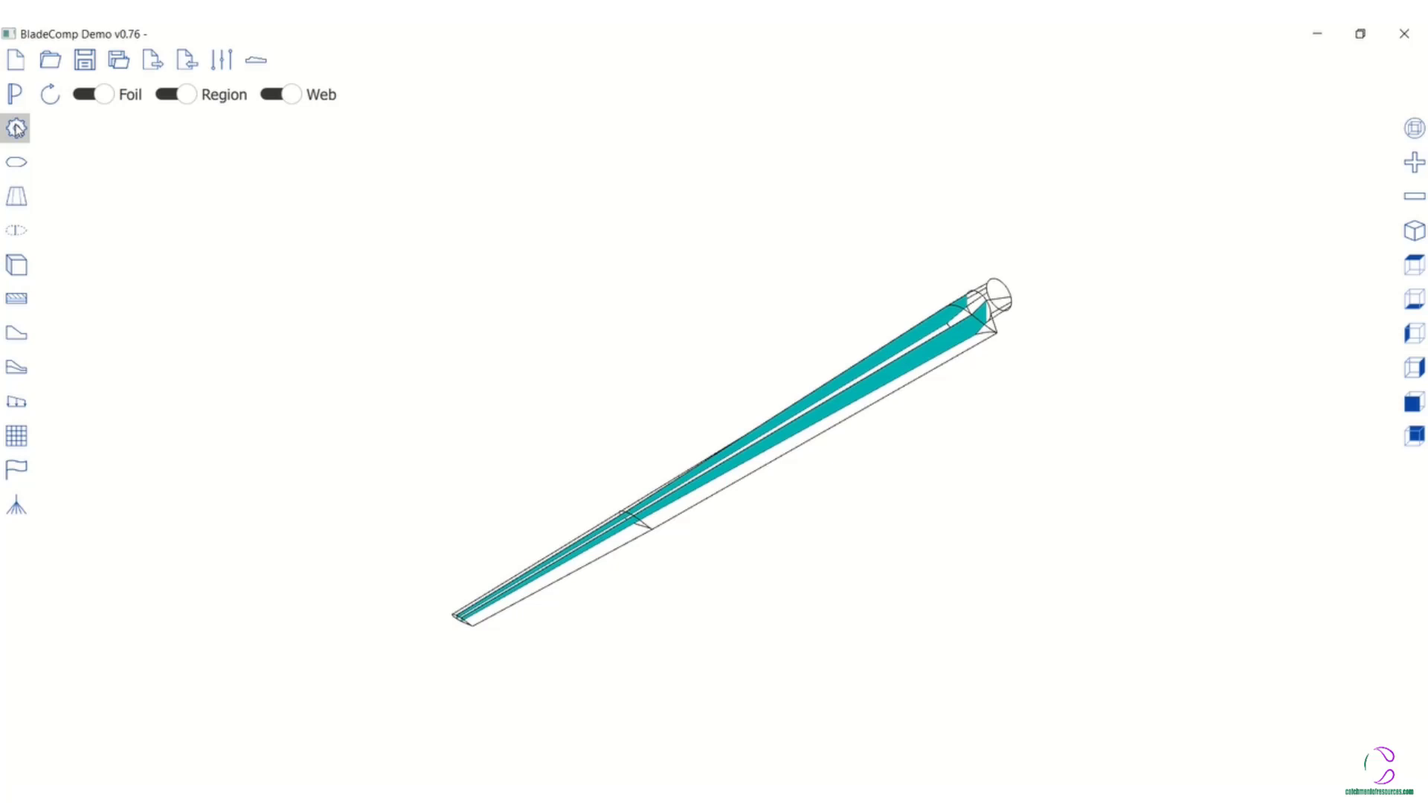
click(14, 94)
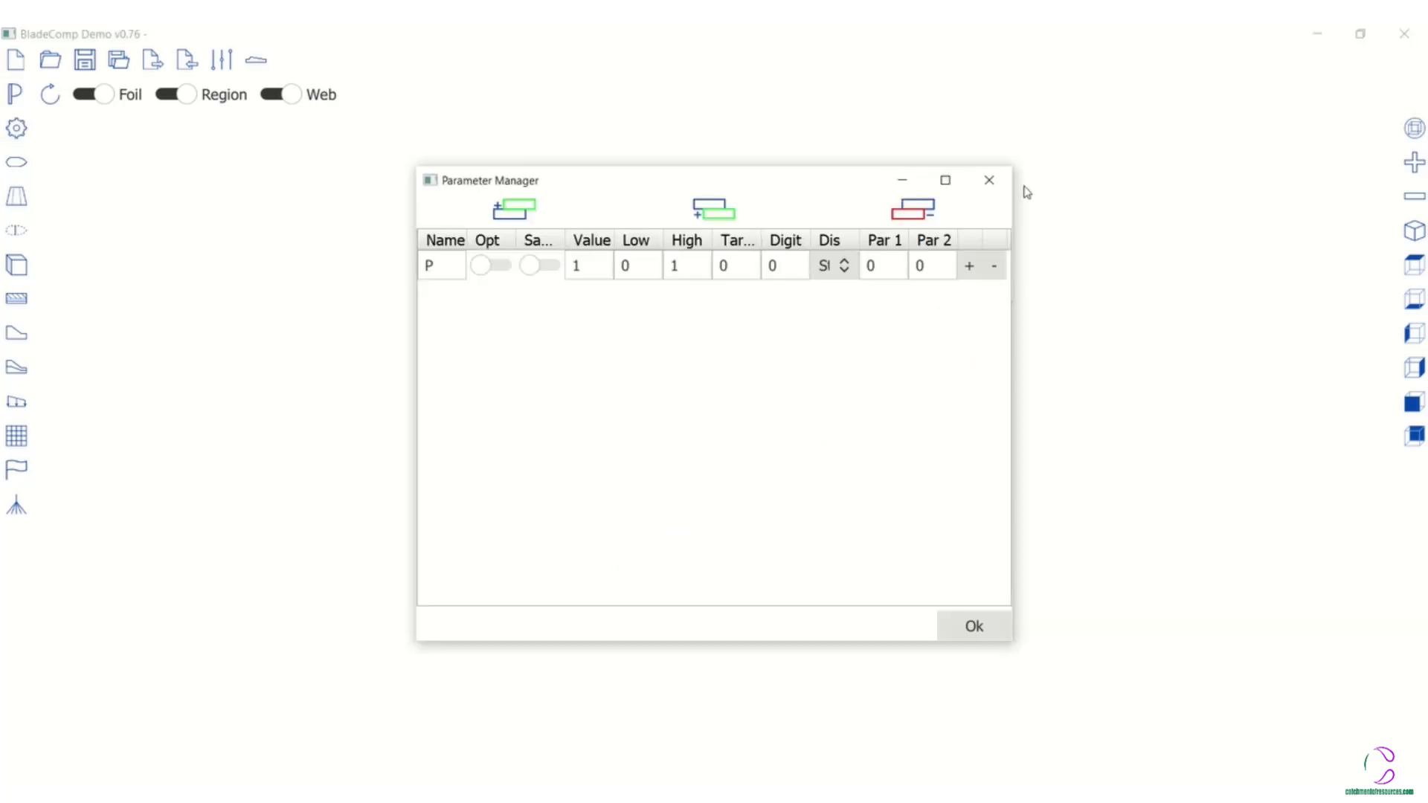
click(990, 183)
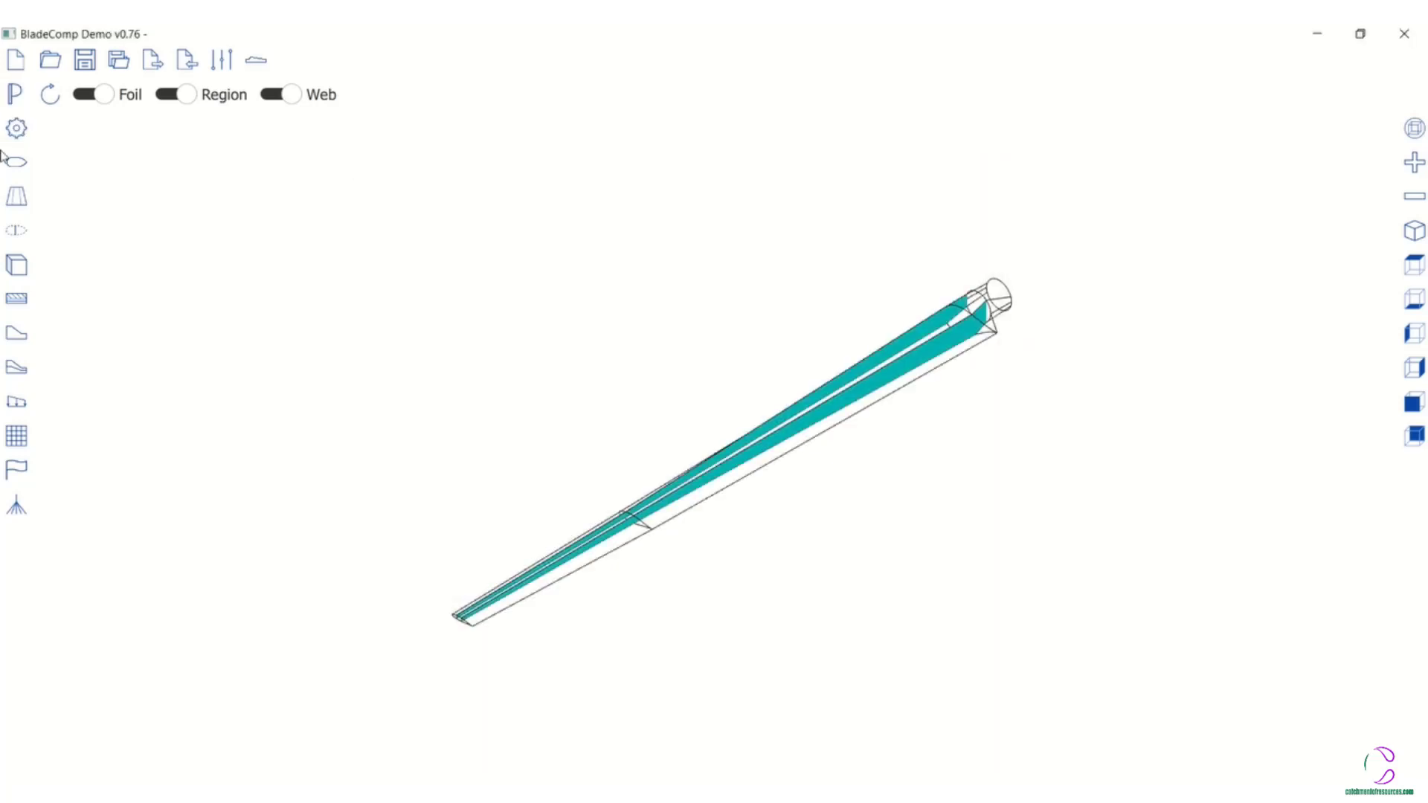
click(15, 130)
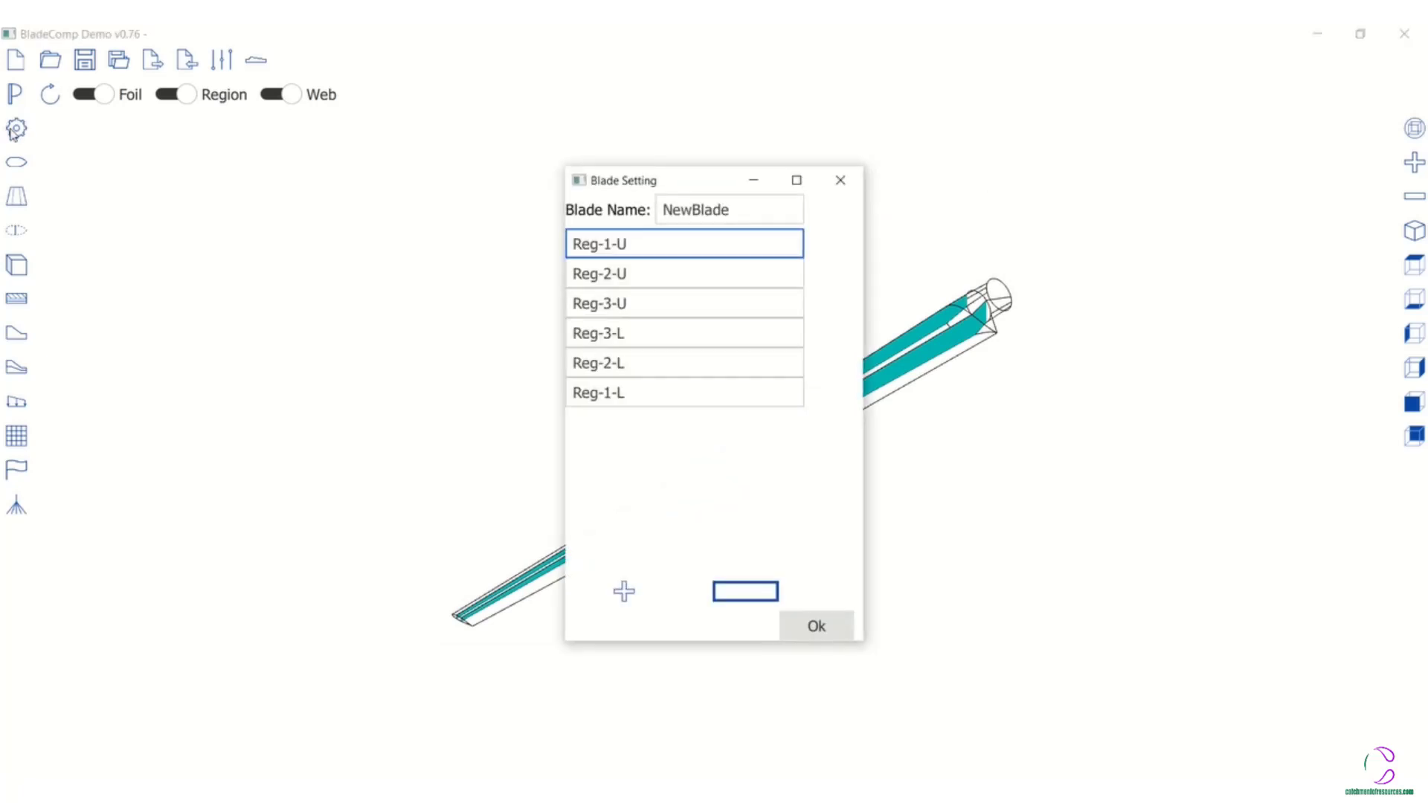
click(845, 183)
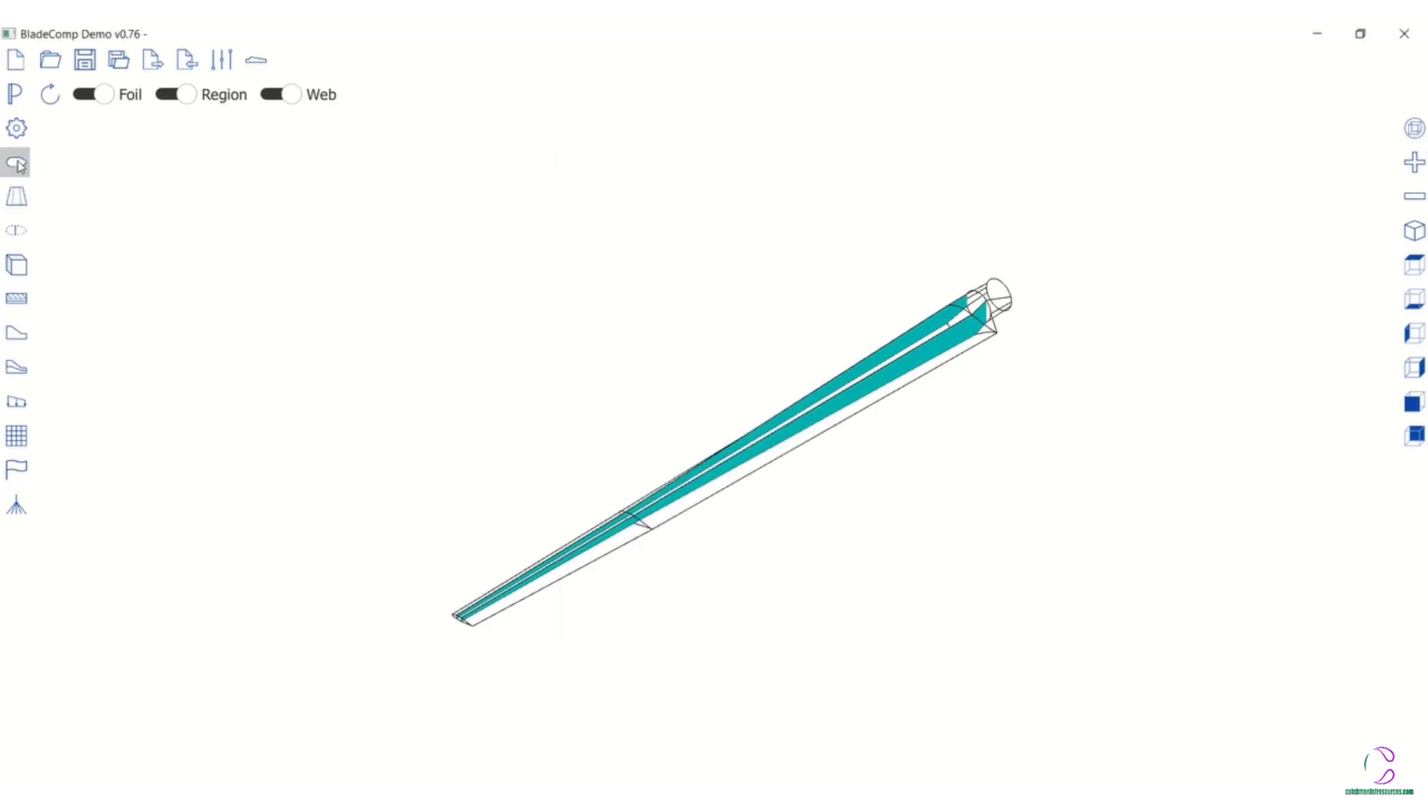
click(17, 197)
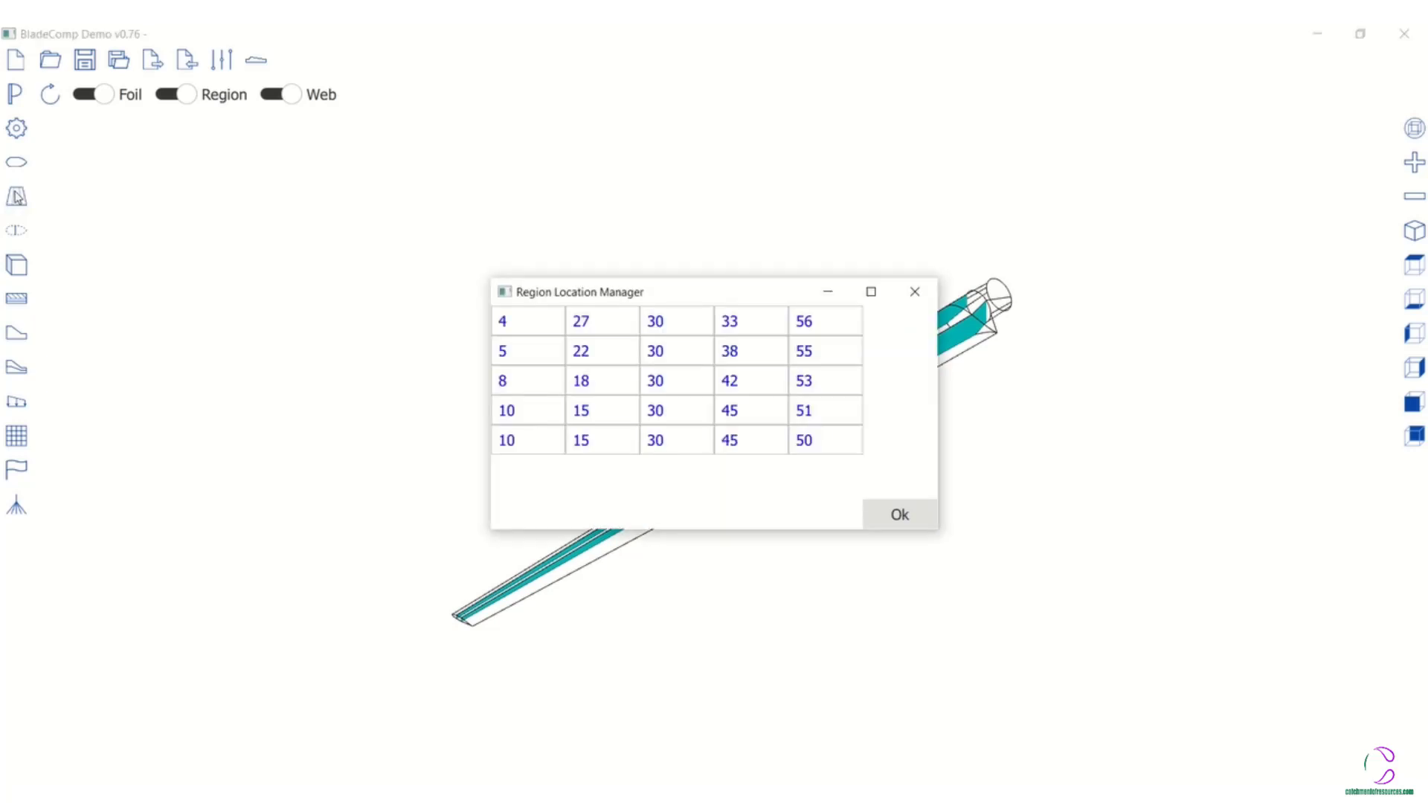
click(915, 292)
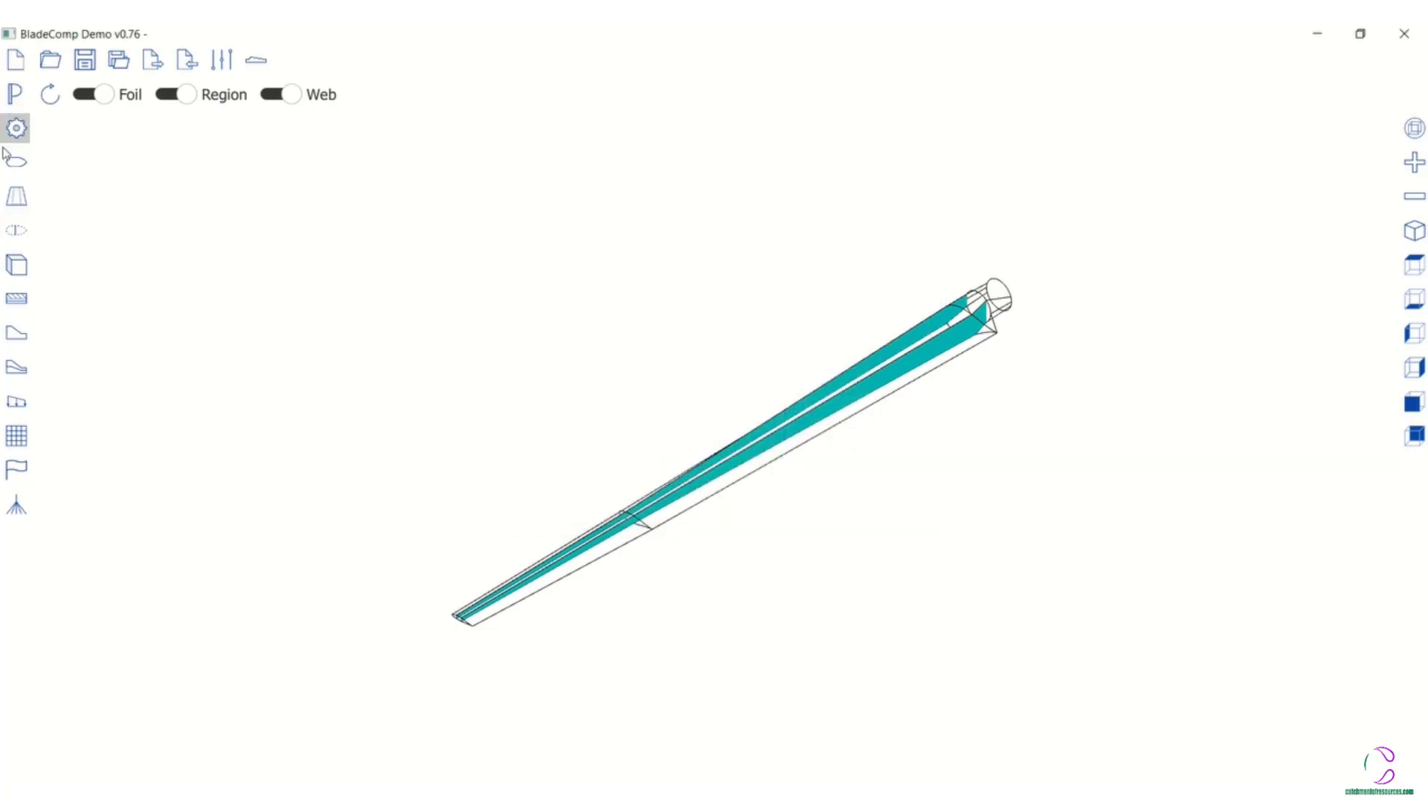
click(17, 159)
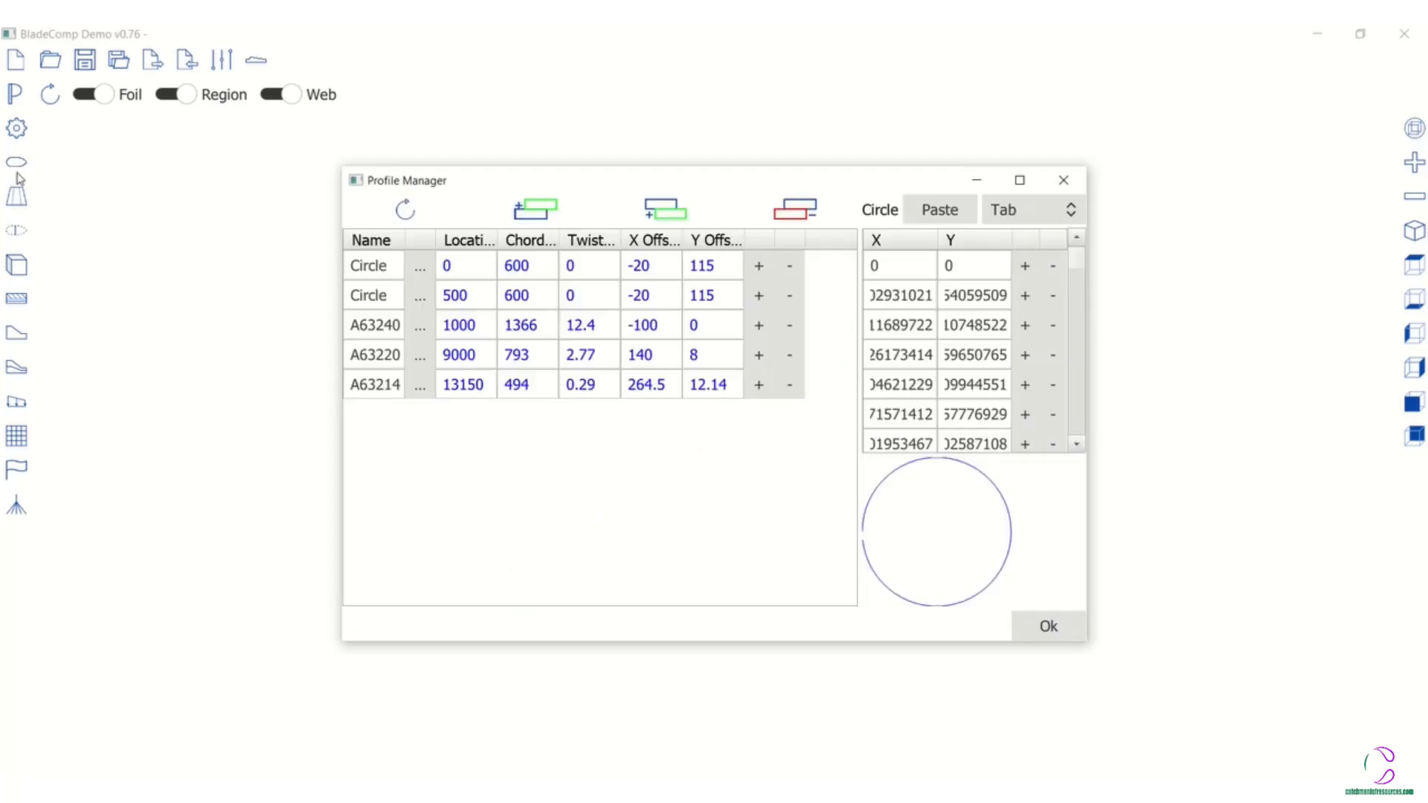
click(1020, 180)
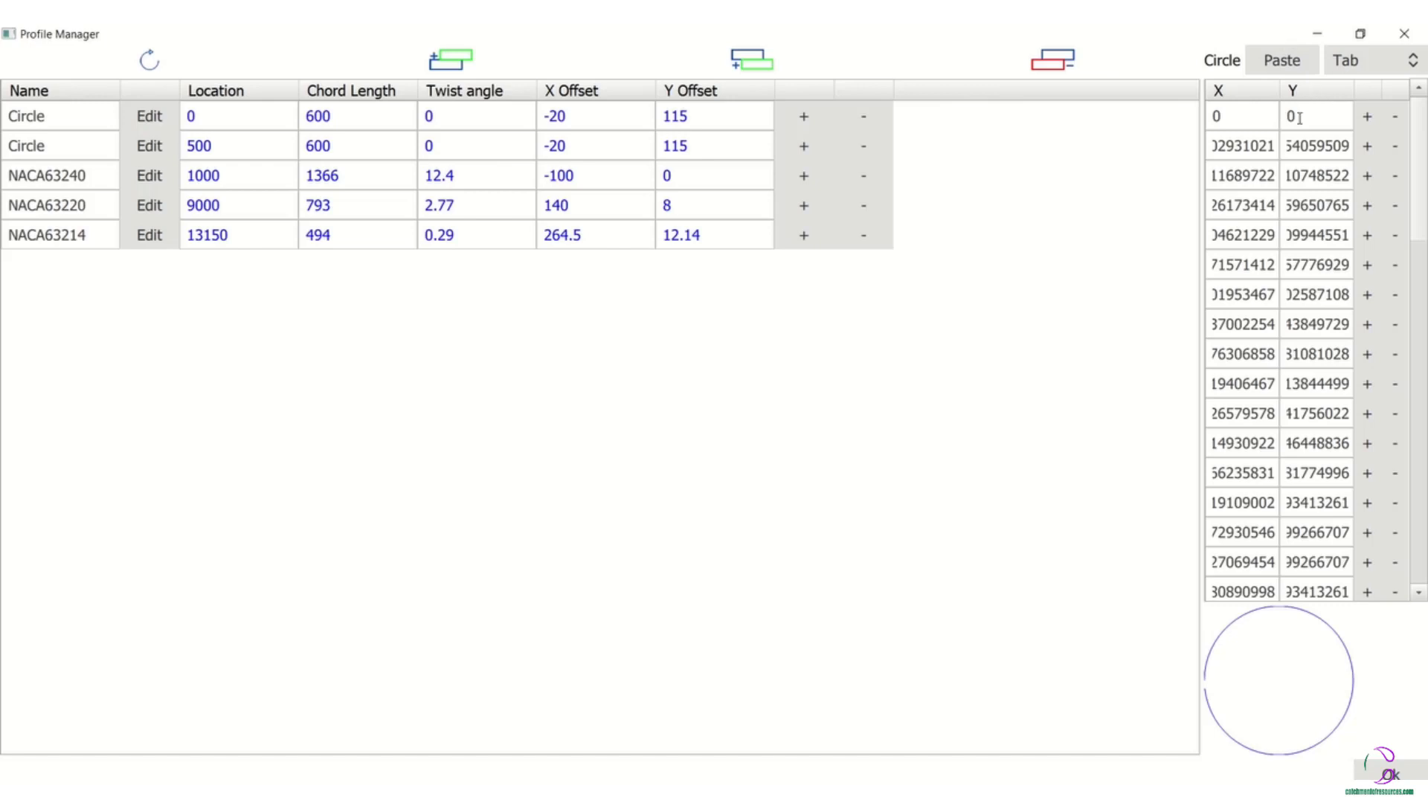
click(1403, 33)
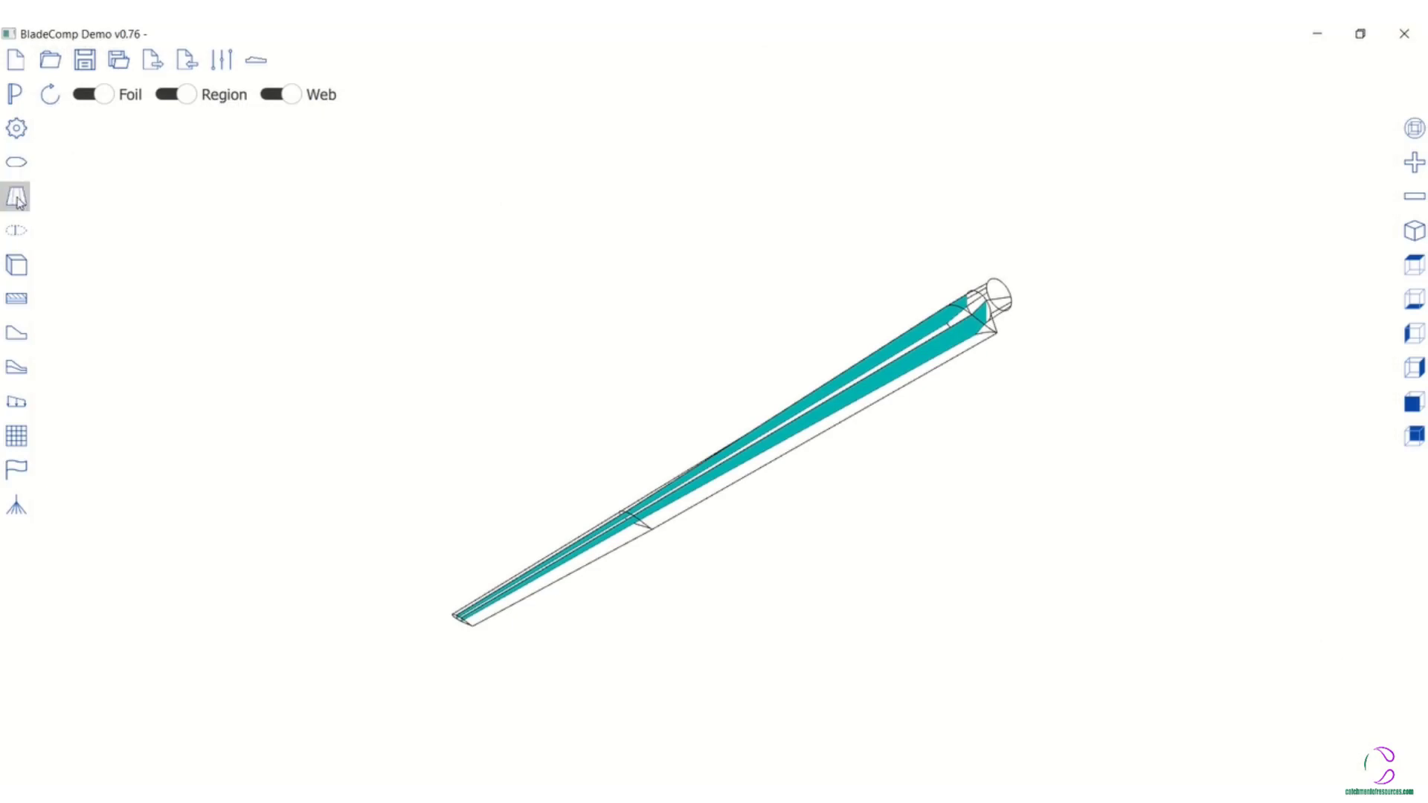
click(16, 197)
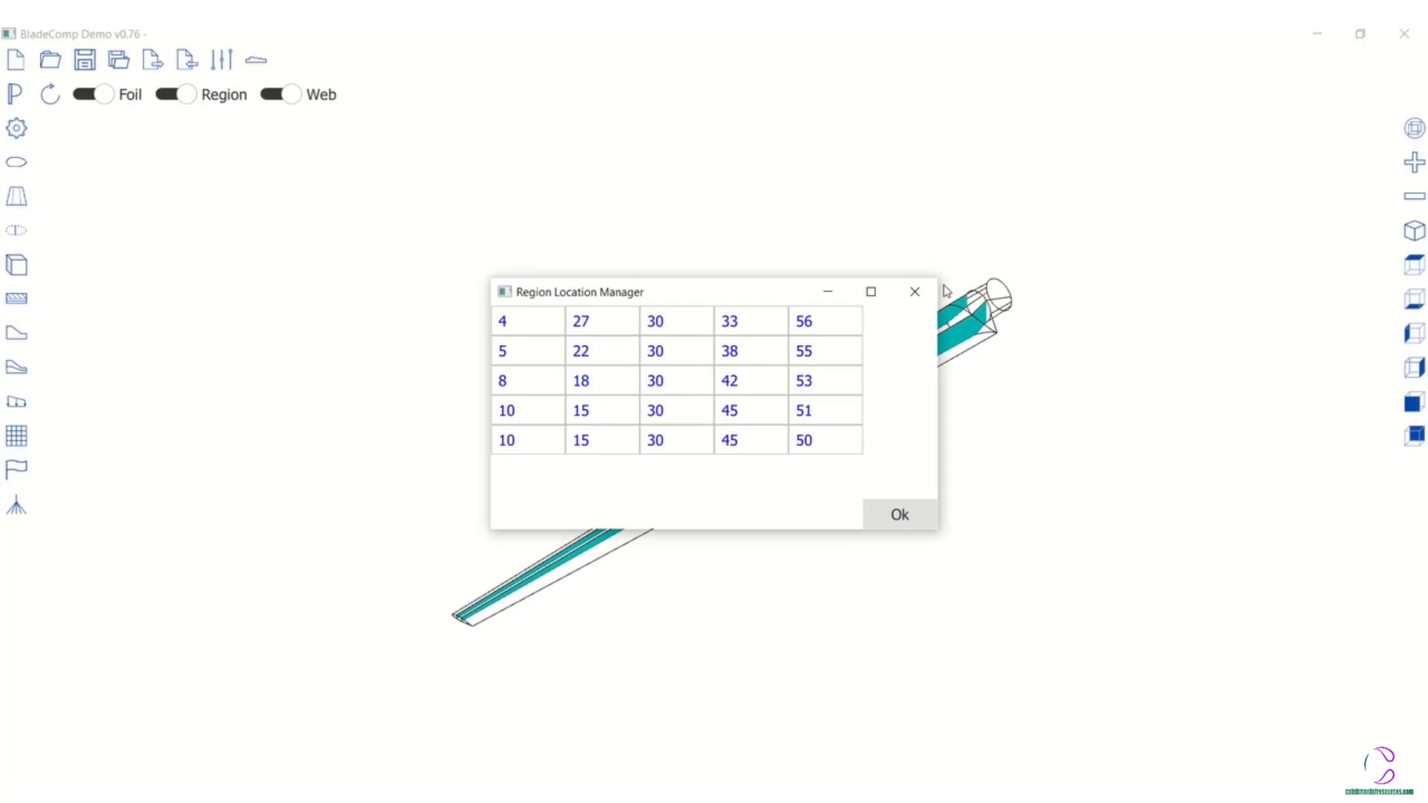
click(887, 298)
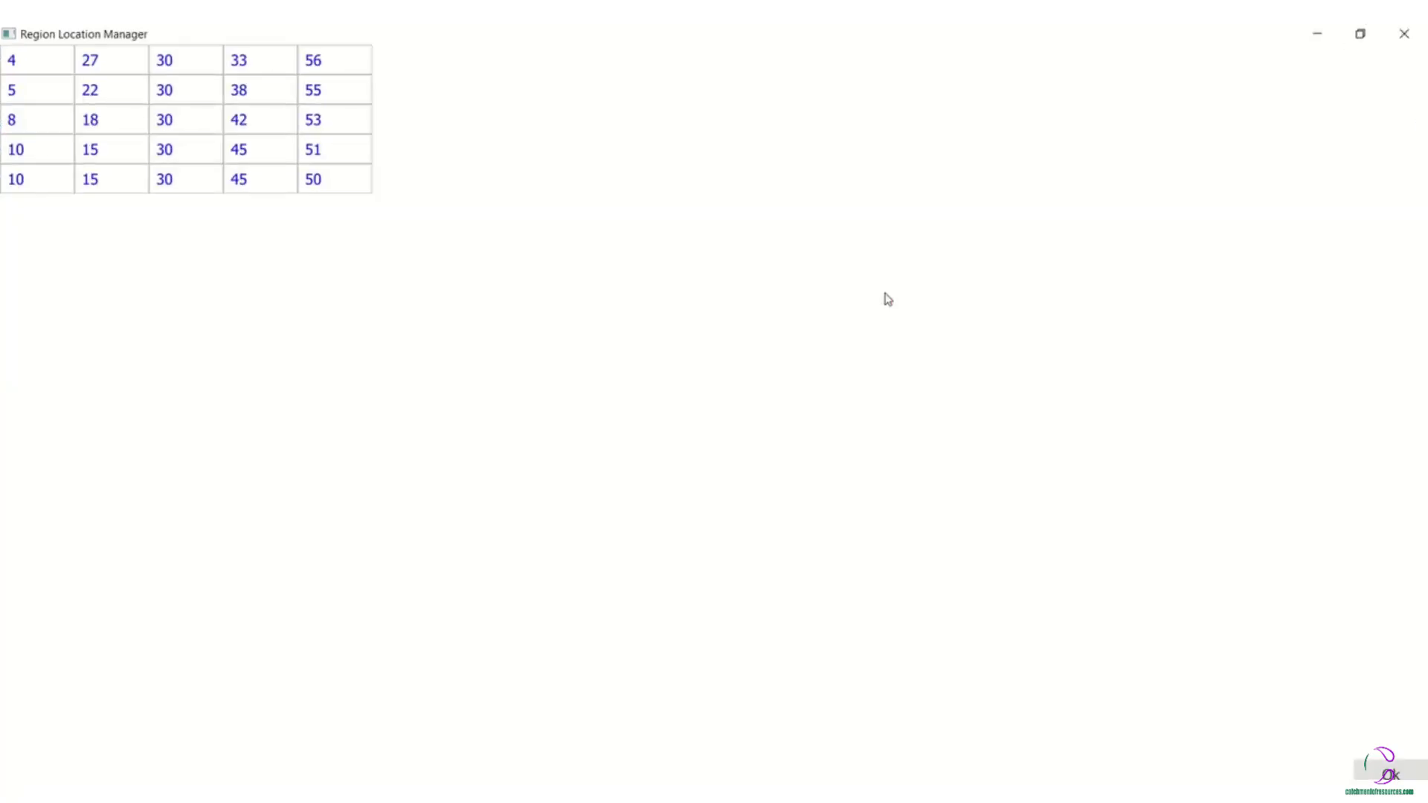
click(1408, 35)
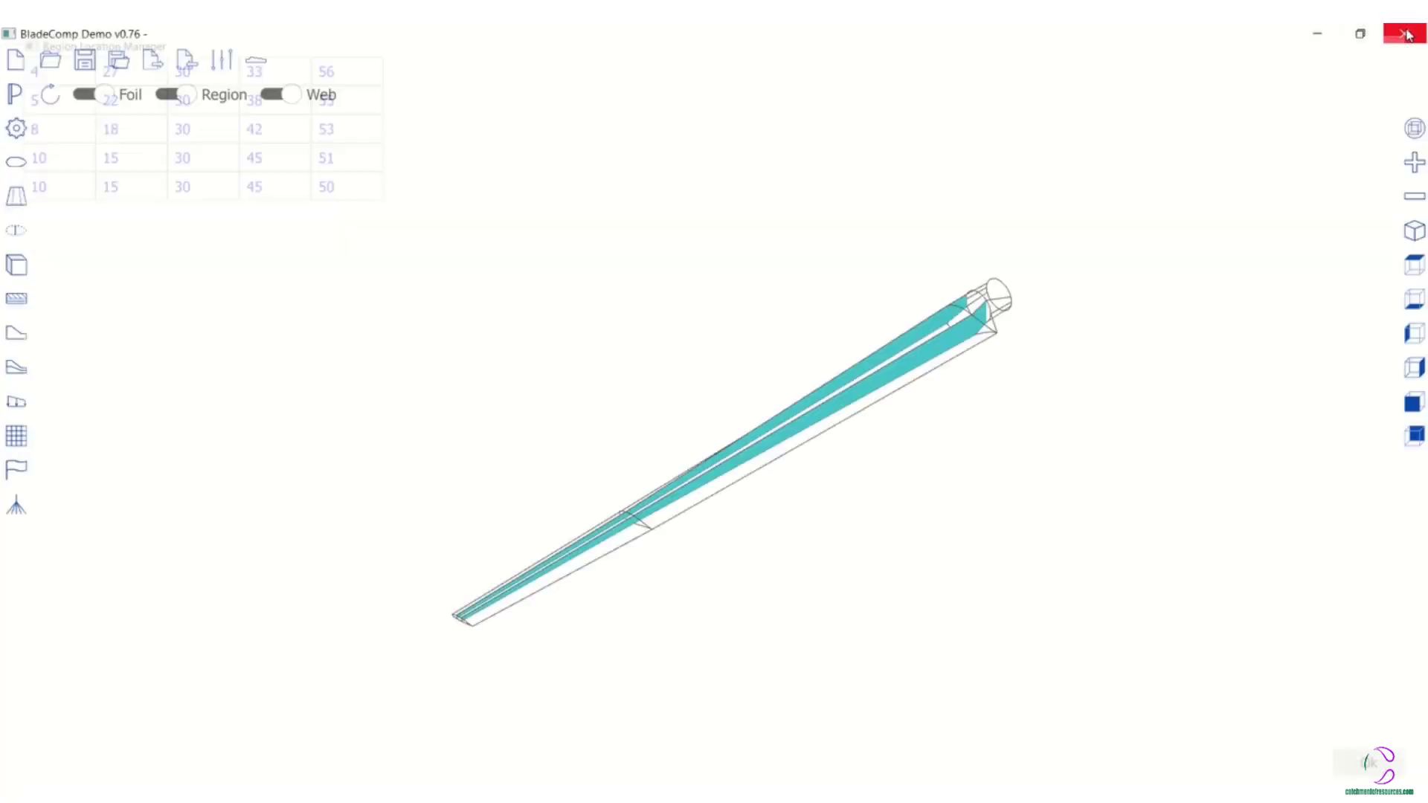
click(16, 233)
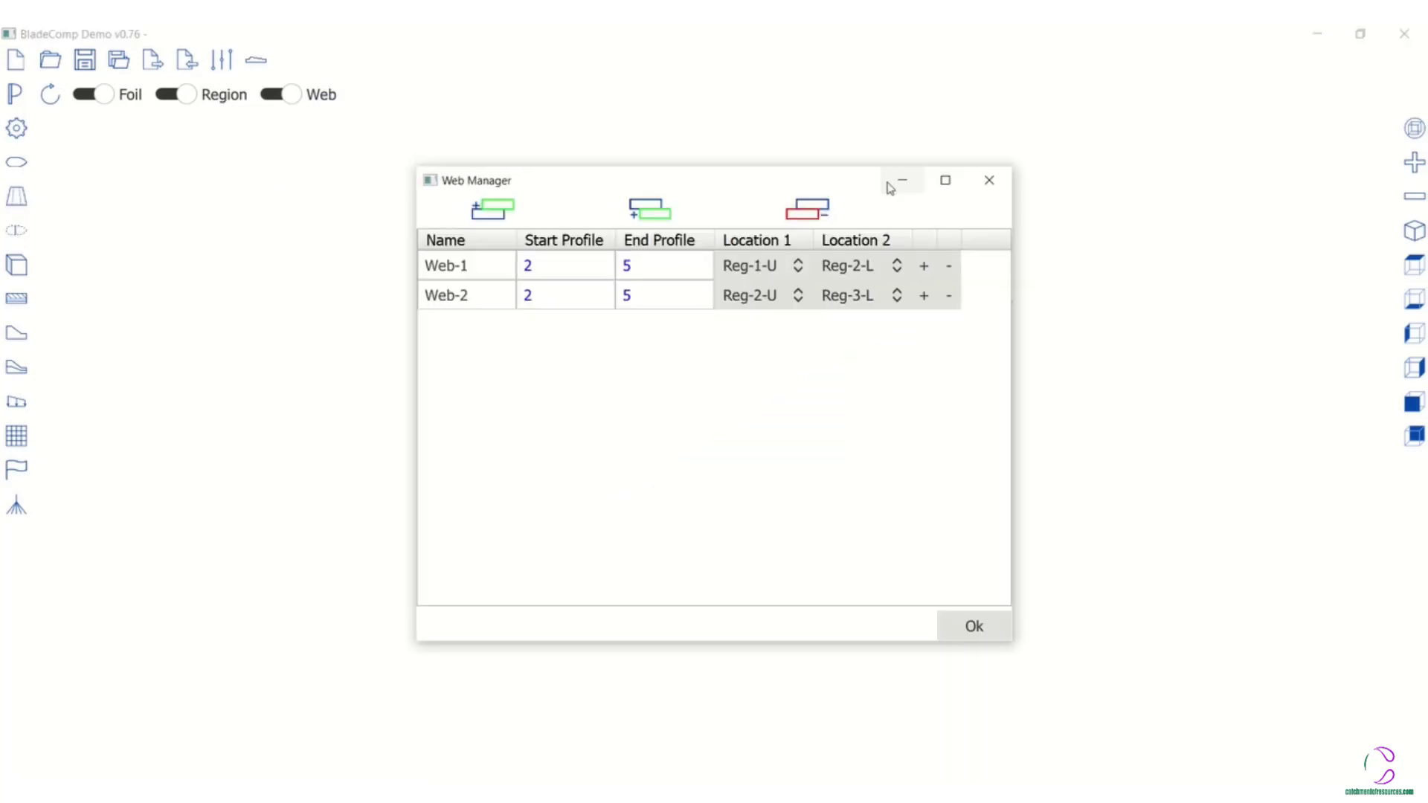
click(956, 192)
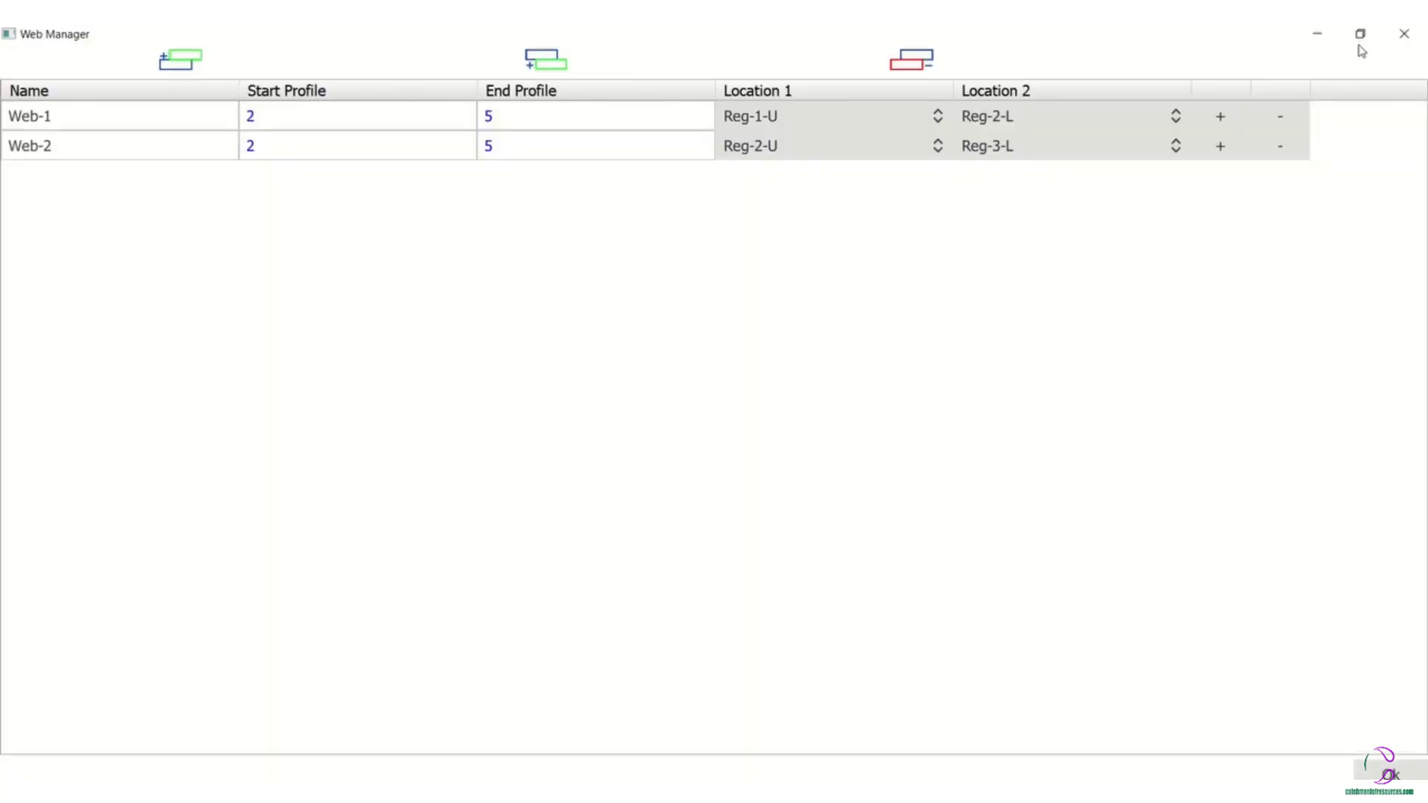
click(1404, 36)
Step: Review the UD, TRI and PU material rows in the full-screen Material Manager, then close it
click(12, 266)
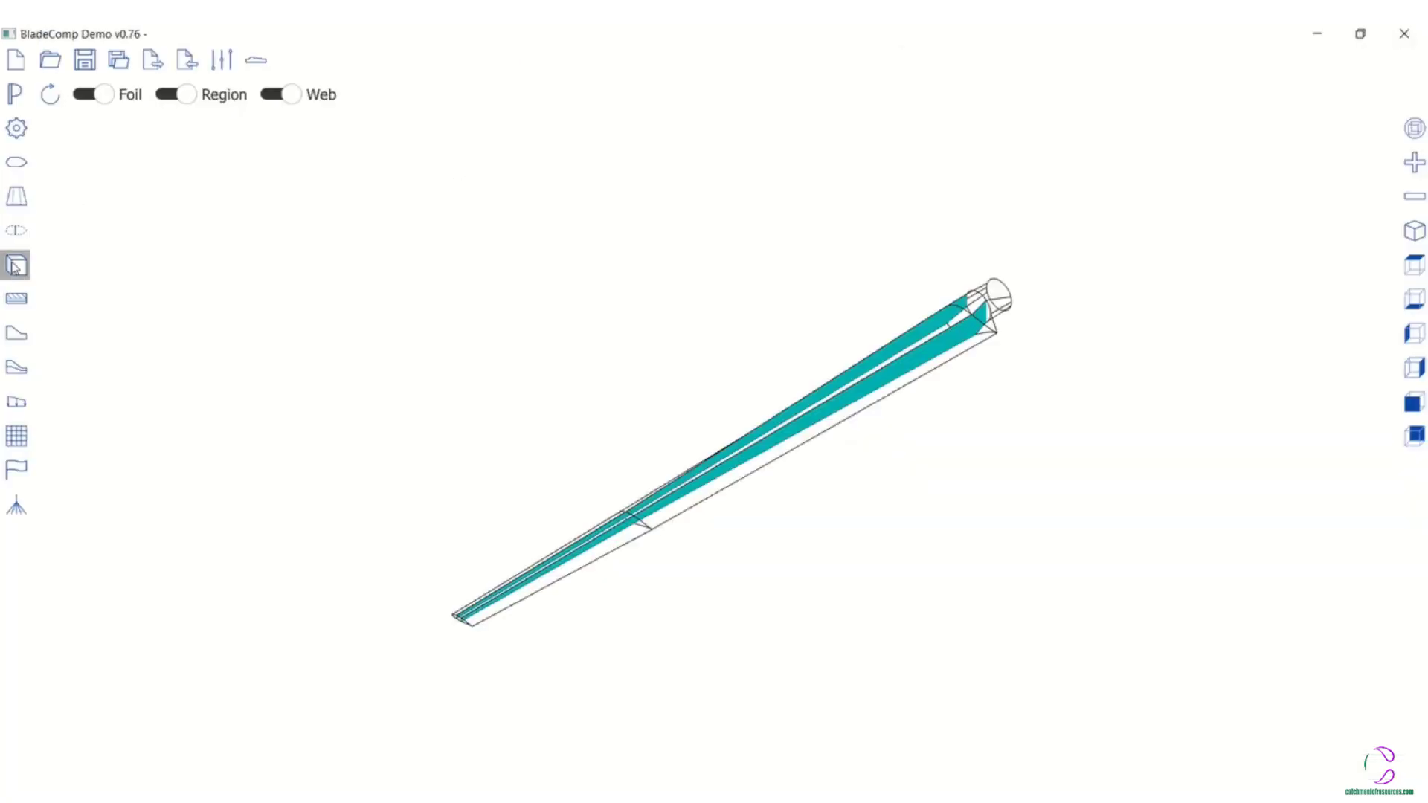
click(945, 180)
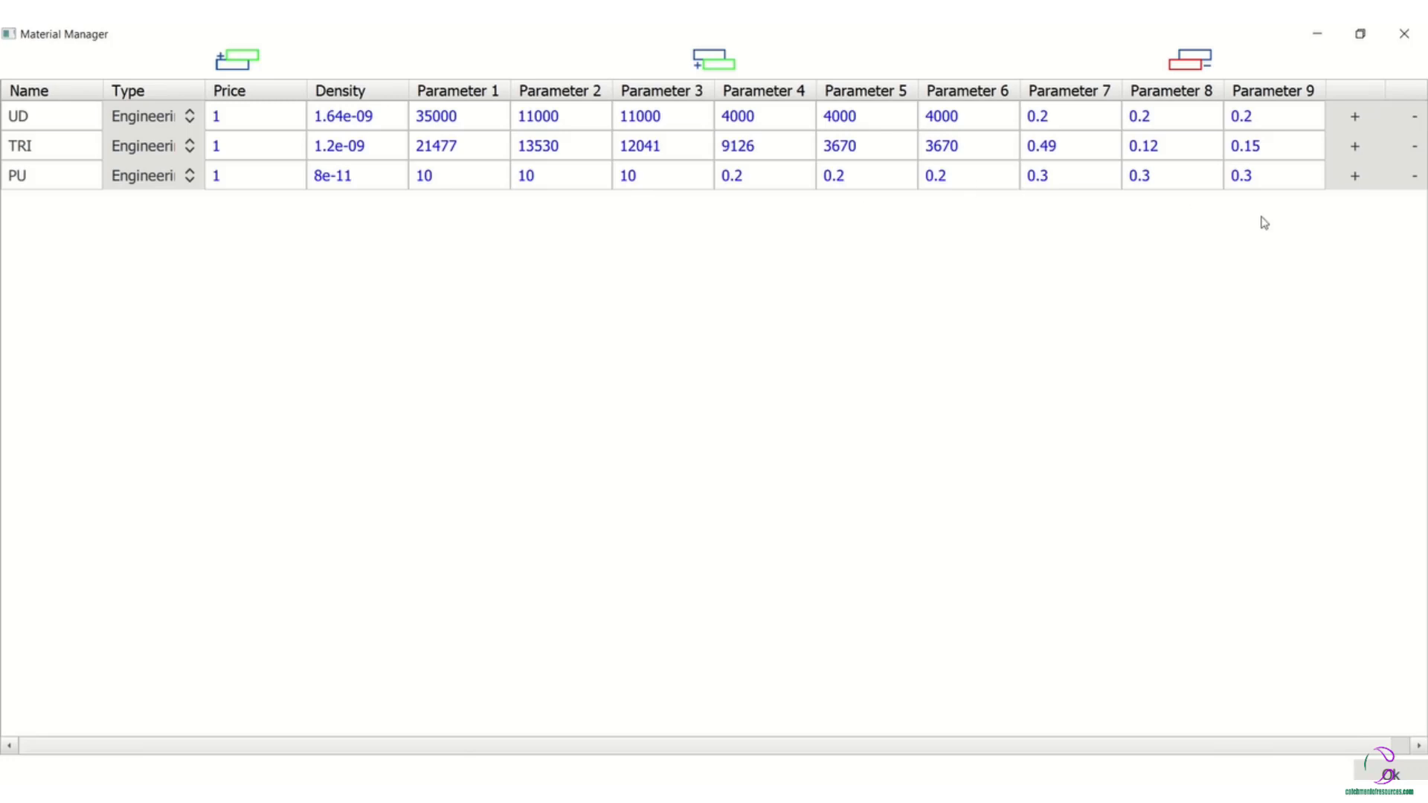
click(1403, 33)
click(16, 298)
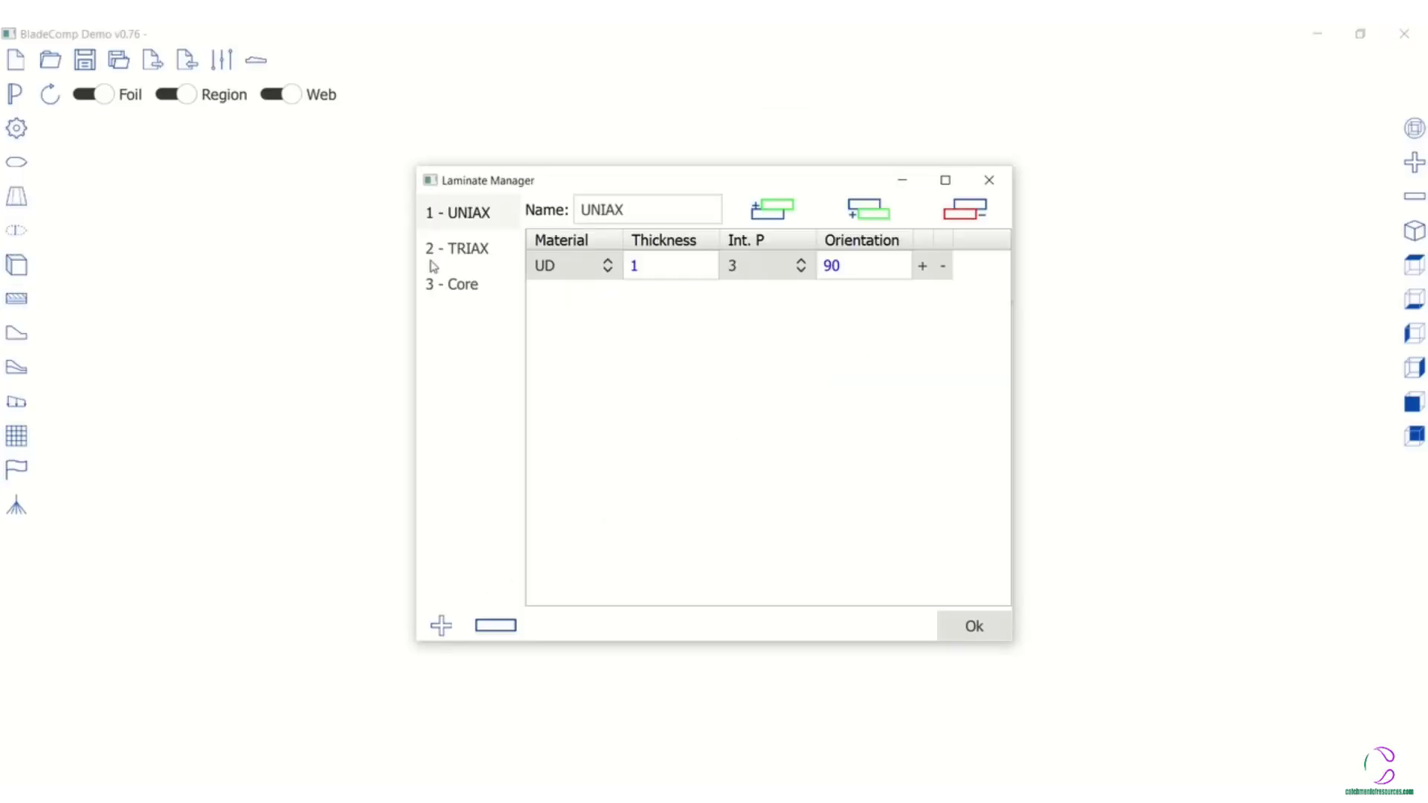
click(460, 252)
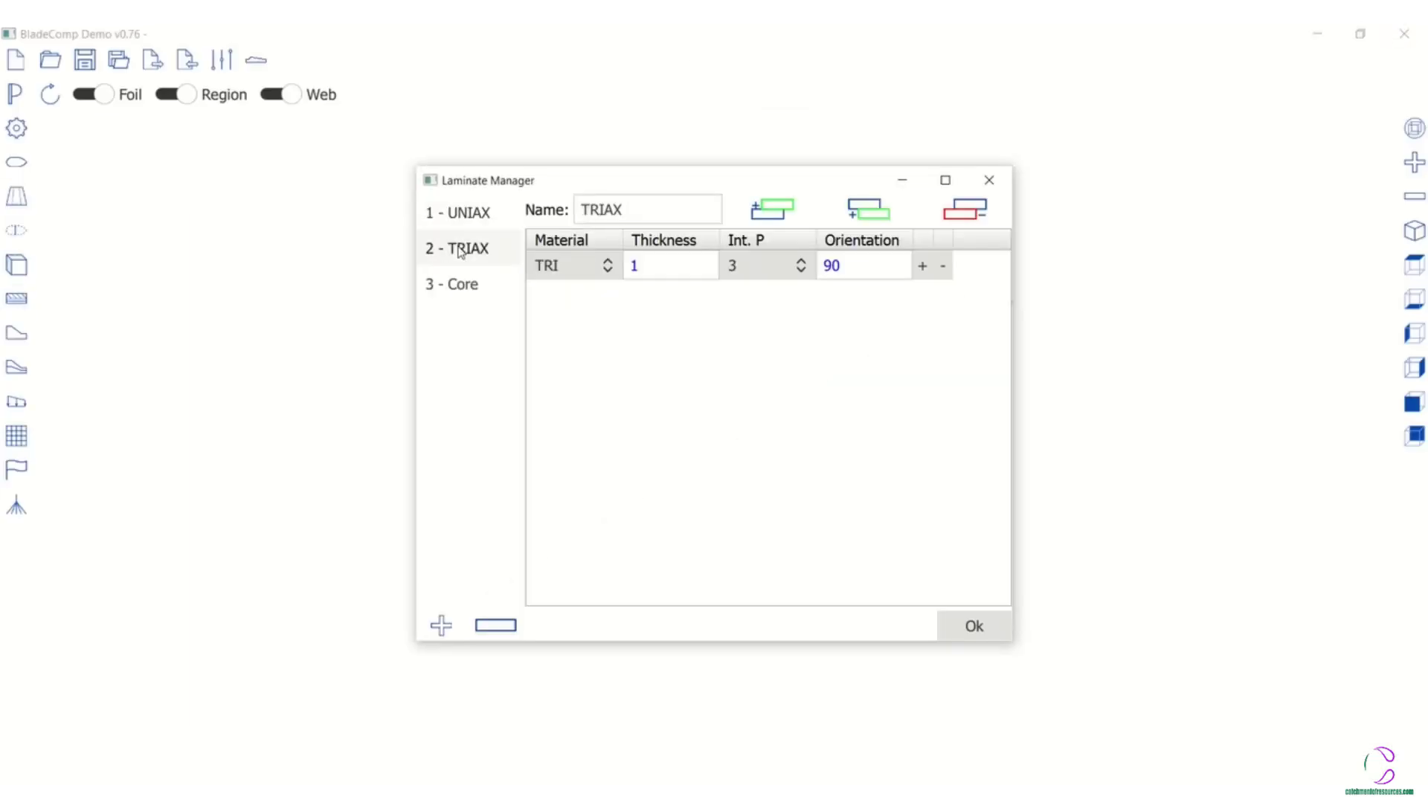
click(461, 289)
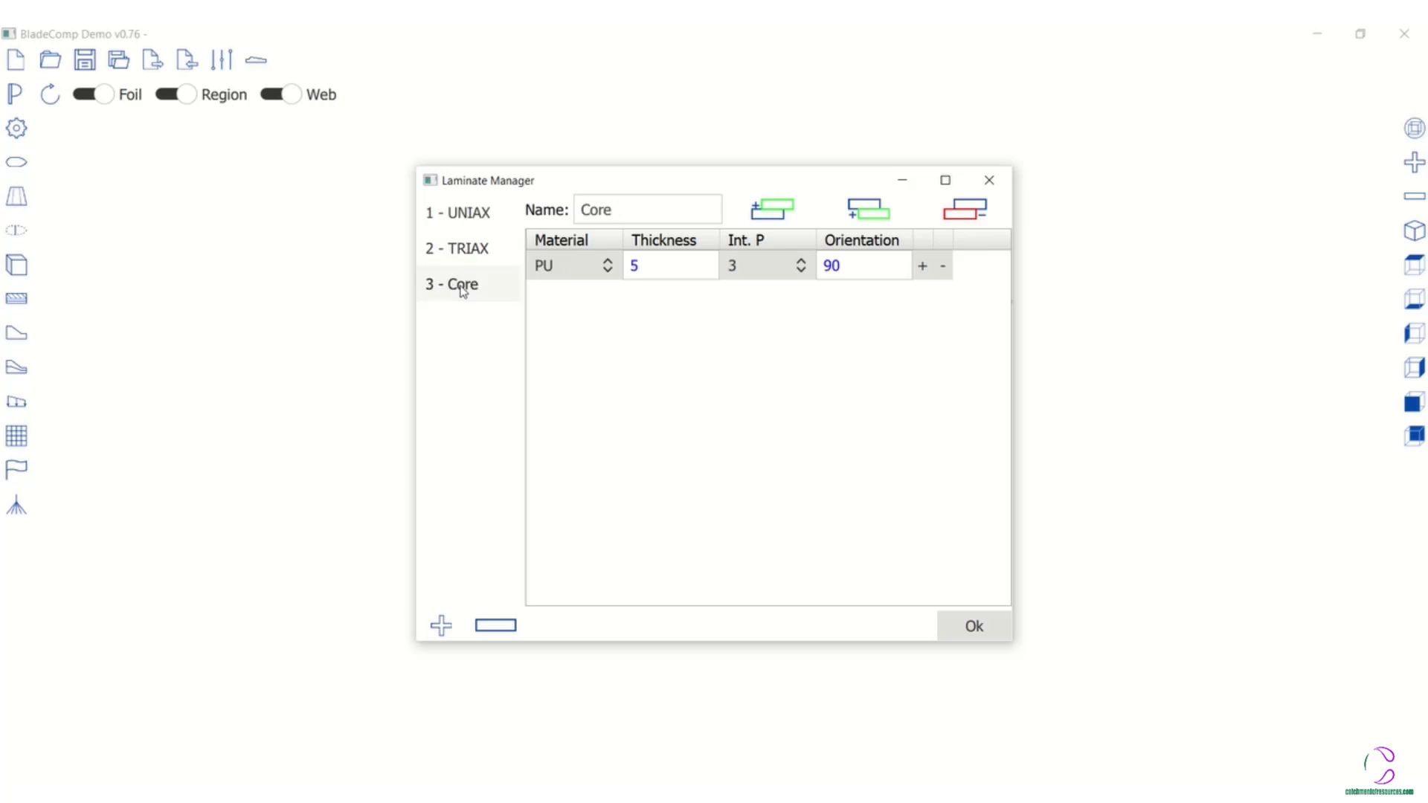
click(471, 253)
click(471, 216)
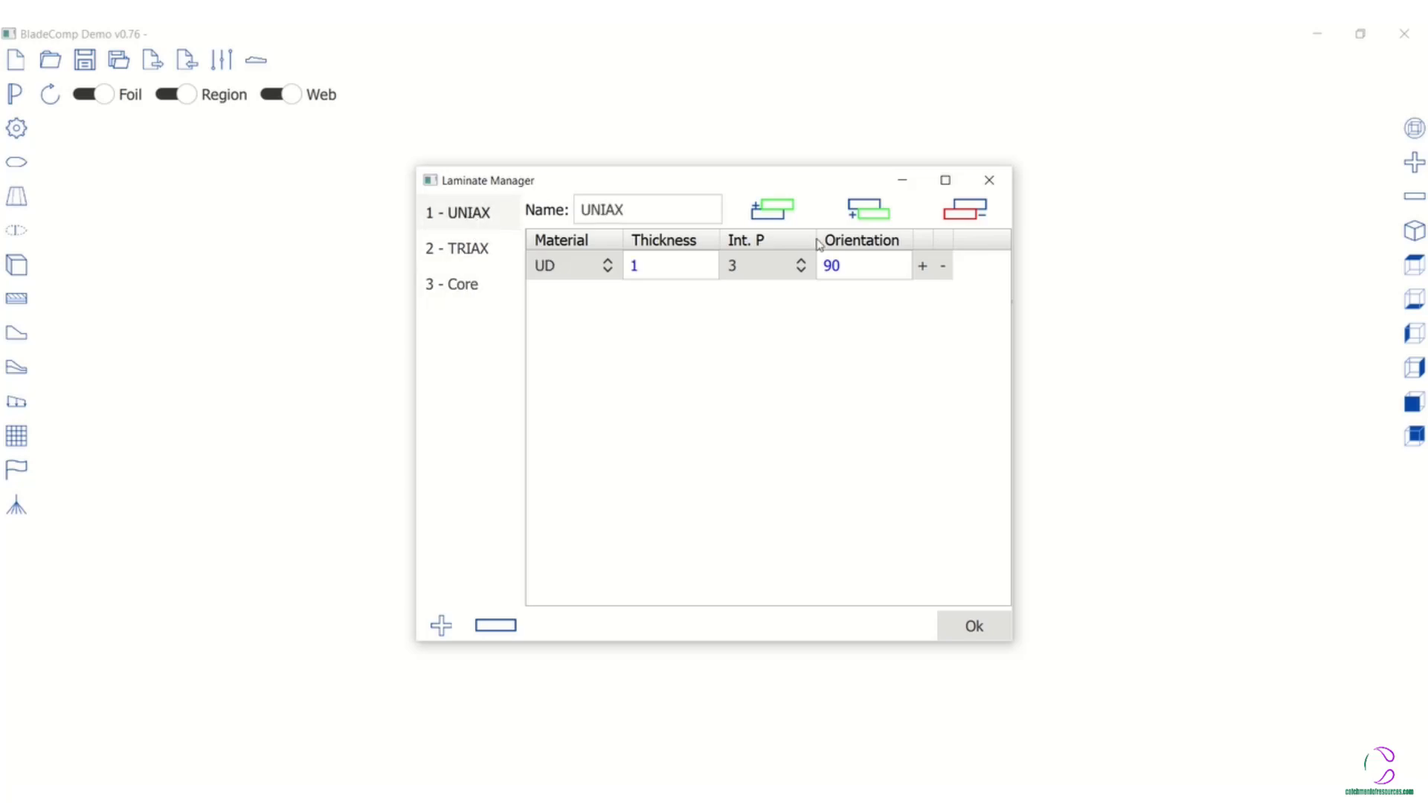
click(988, 182)
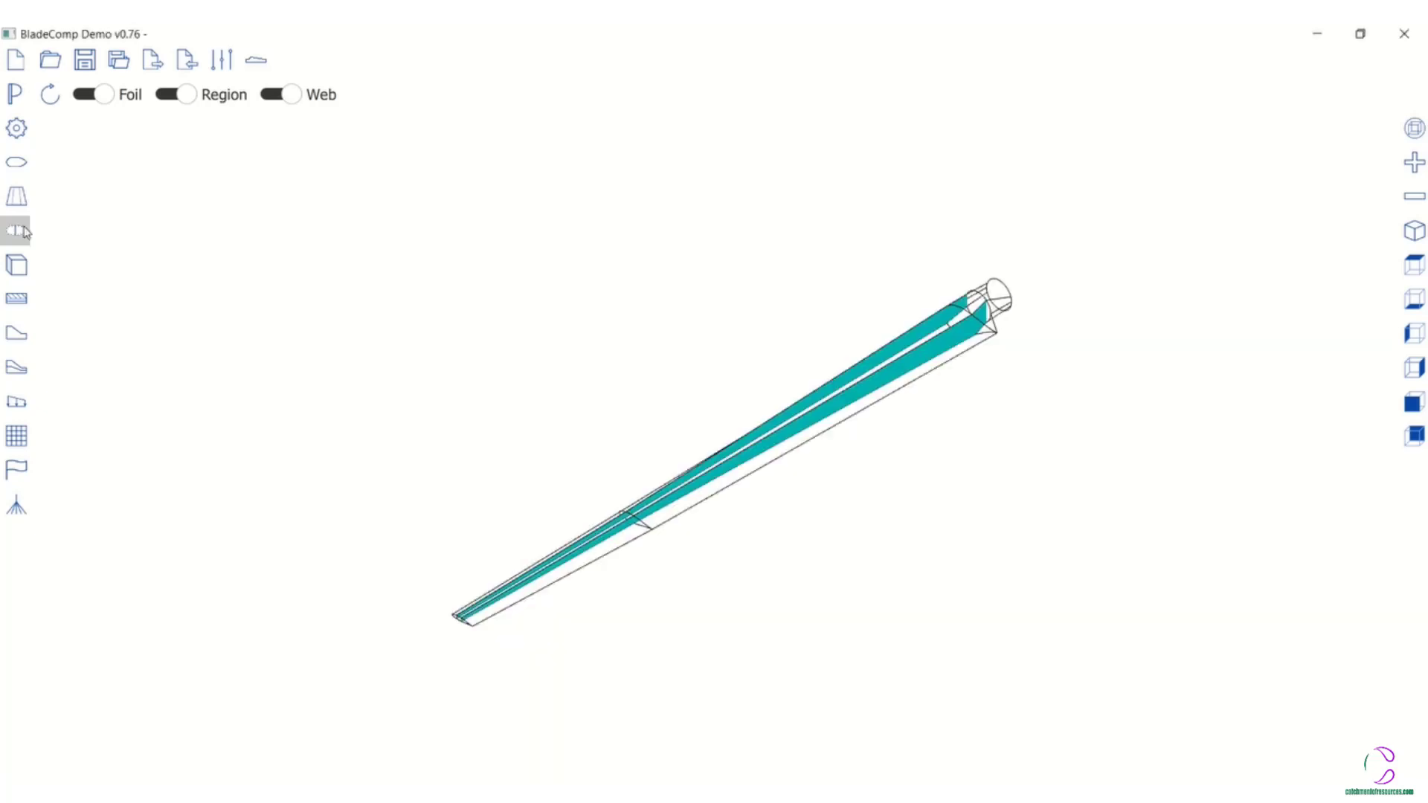
click(18, 344)
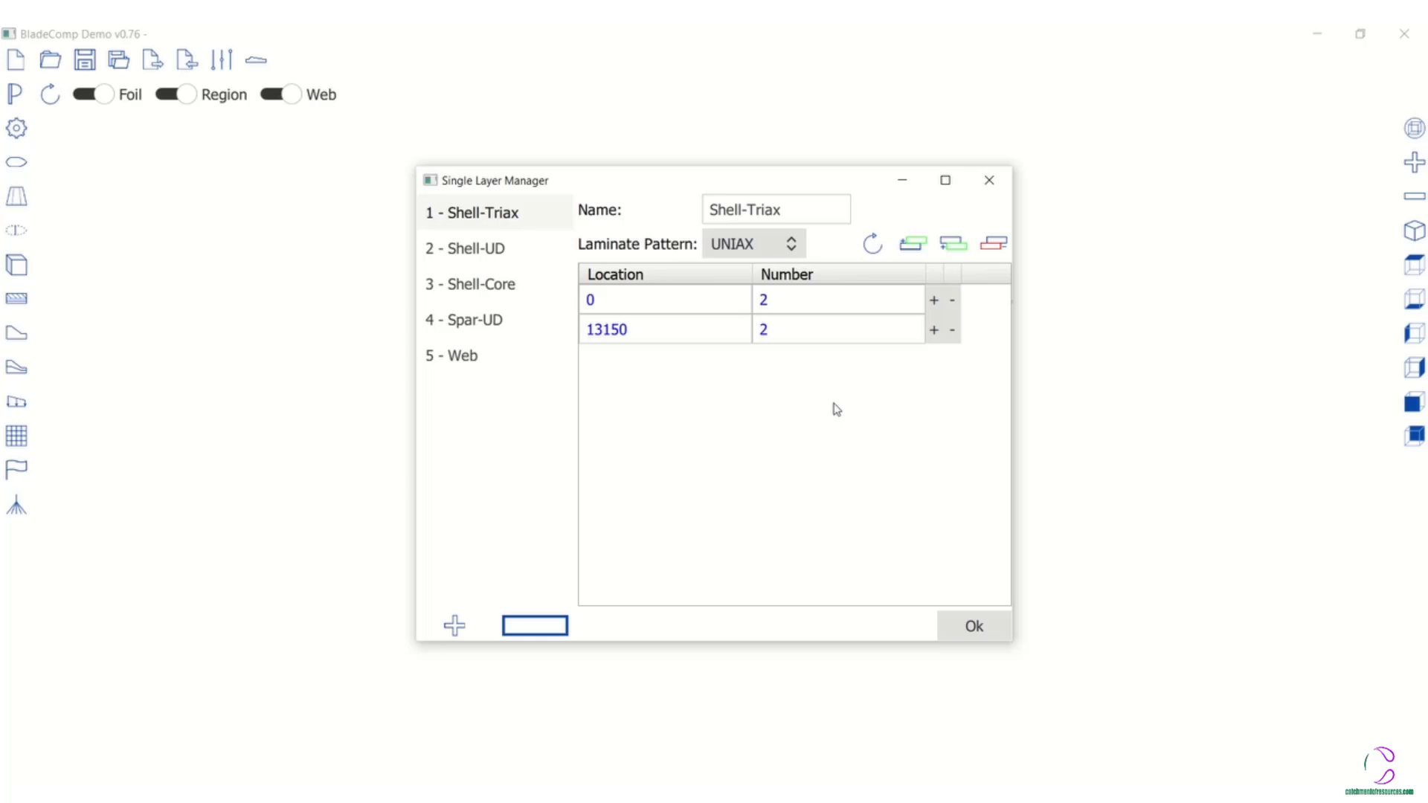
click(989, 182)
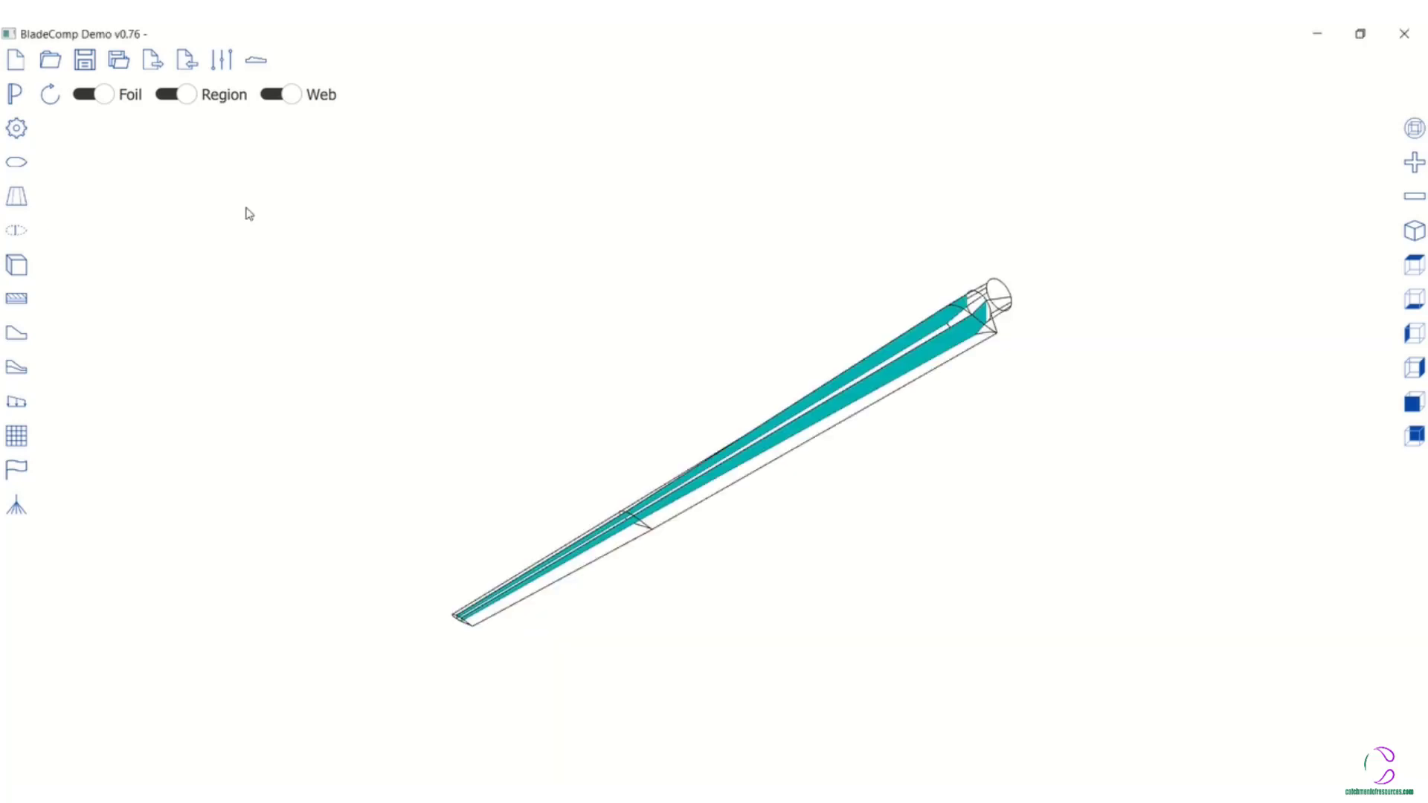
click(21, 366)
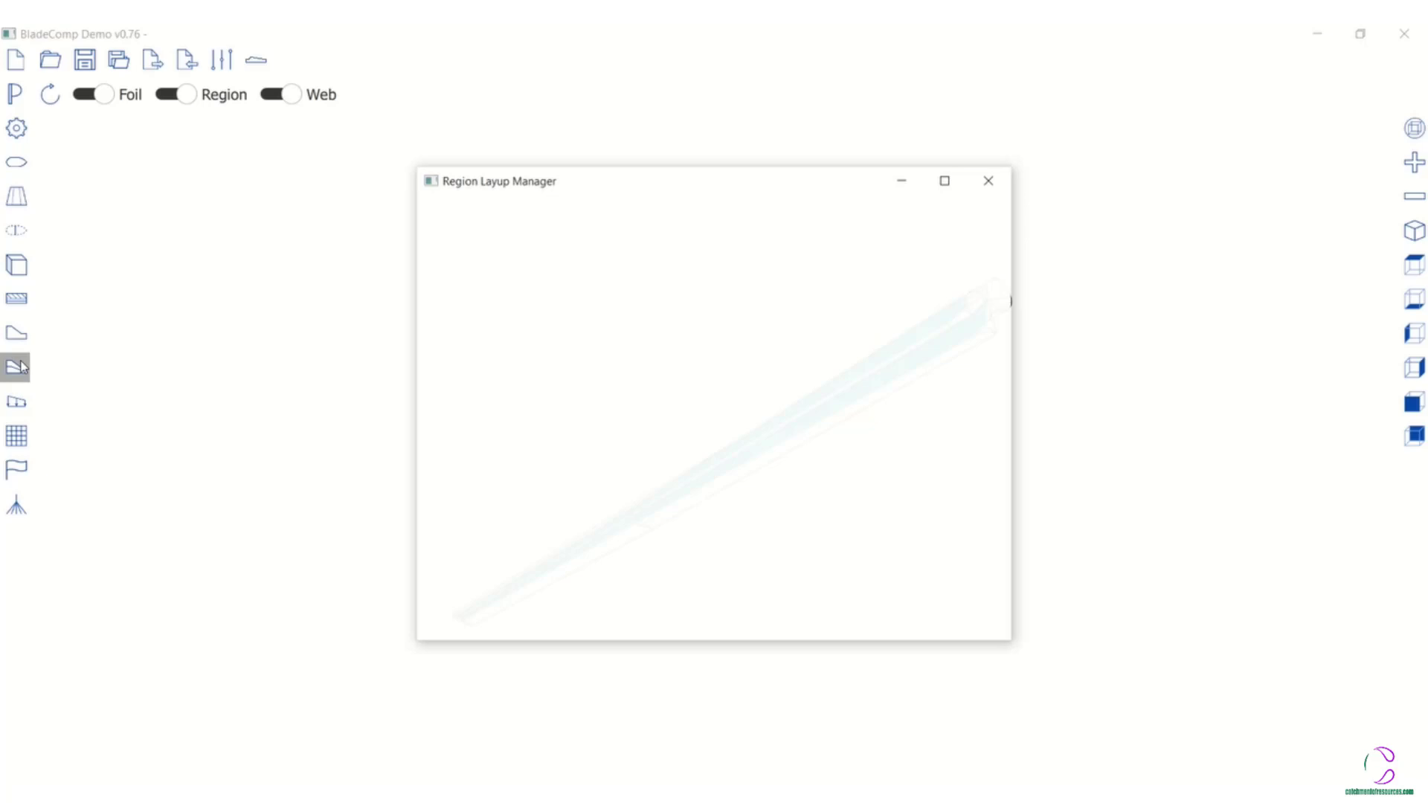
click(478, 260)
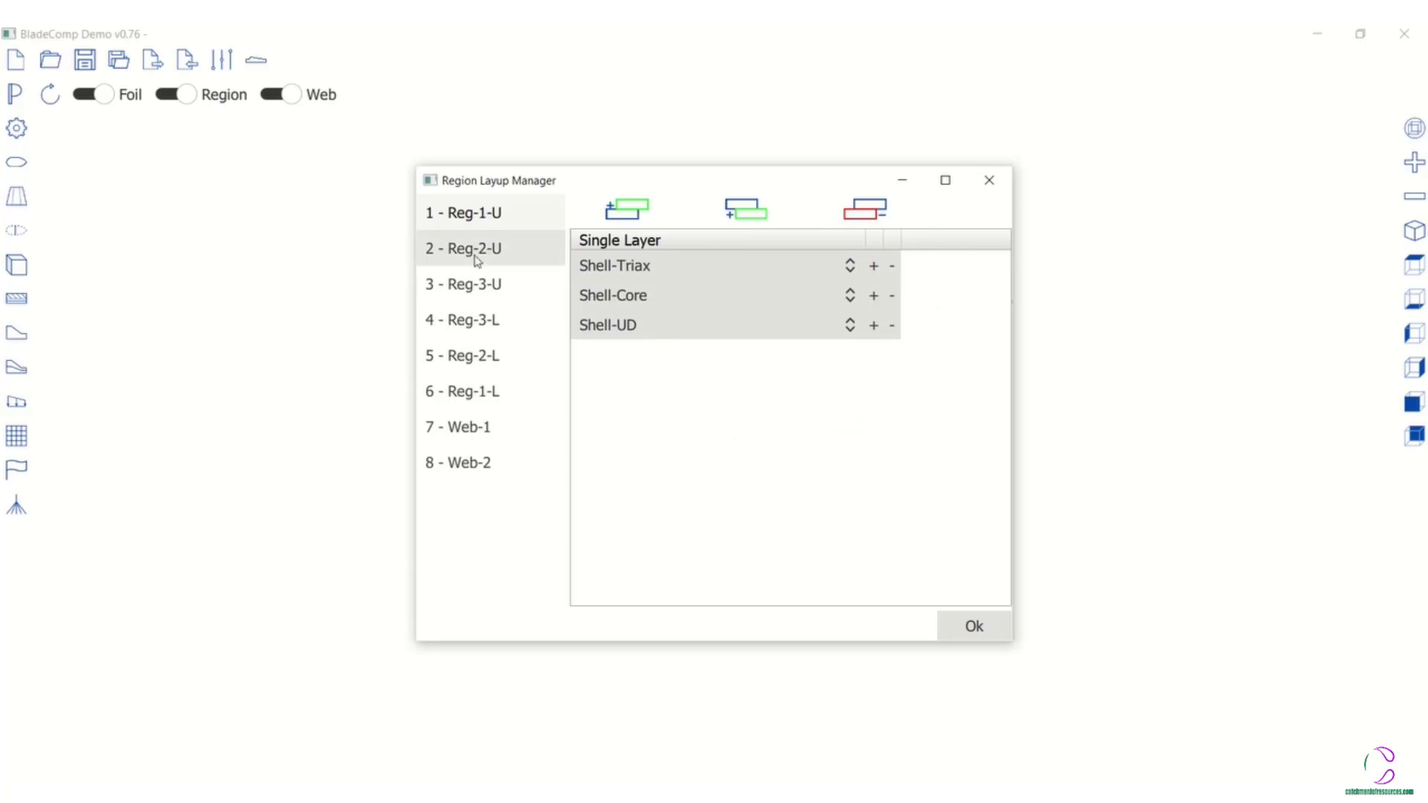
click(476, 290)
click(471, 318)
click(474, 358)
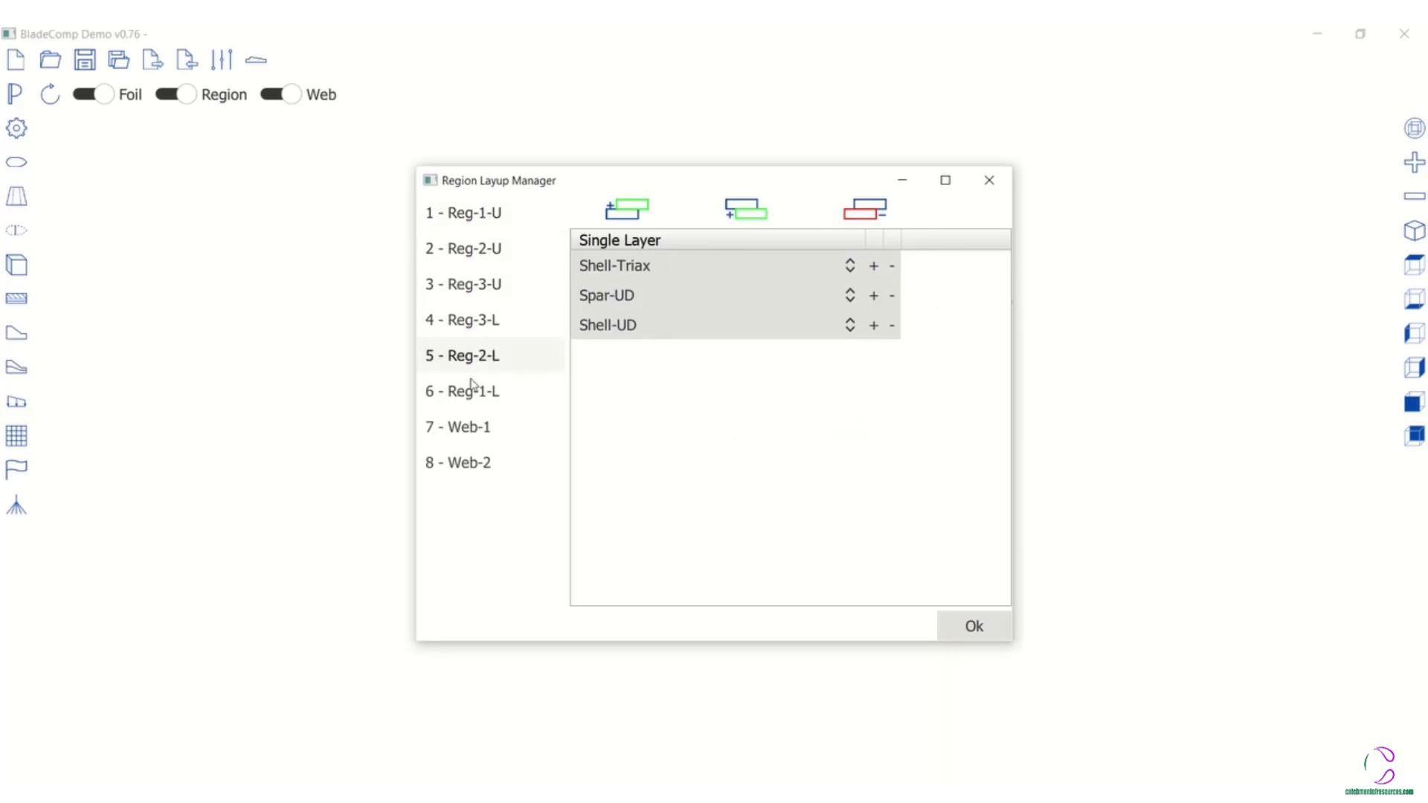
click(473, 398)
click(475, 429)
click(479, 467)
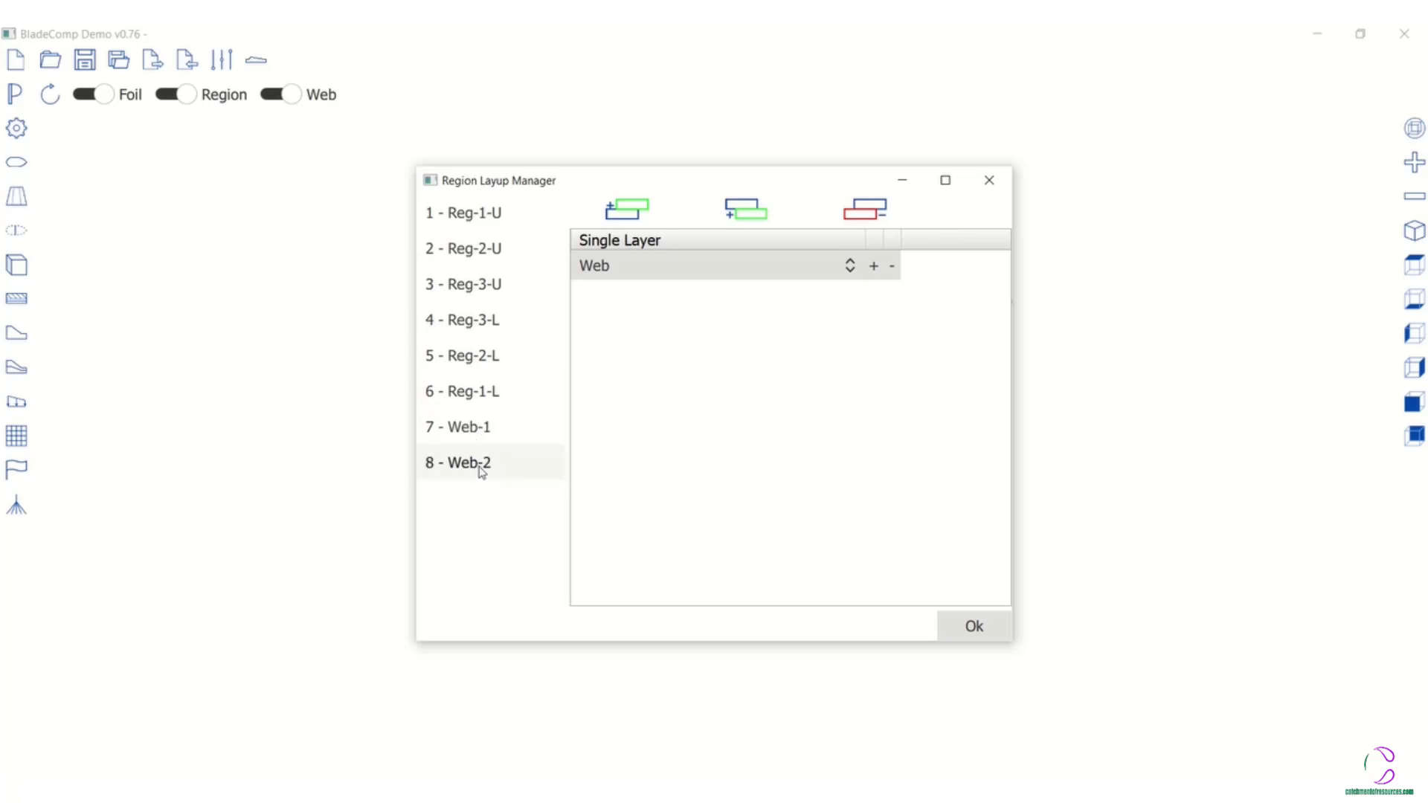
click(989, 180)
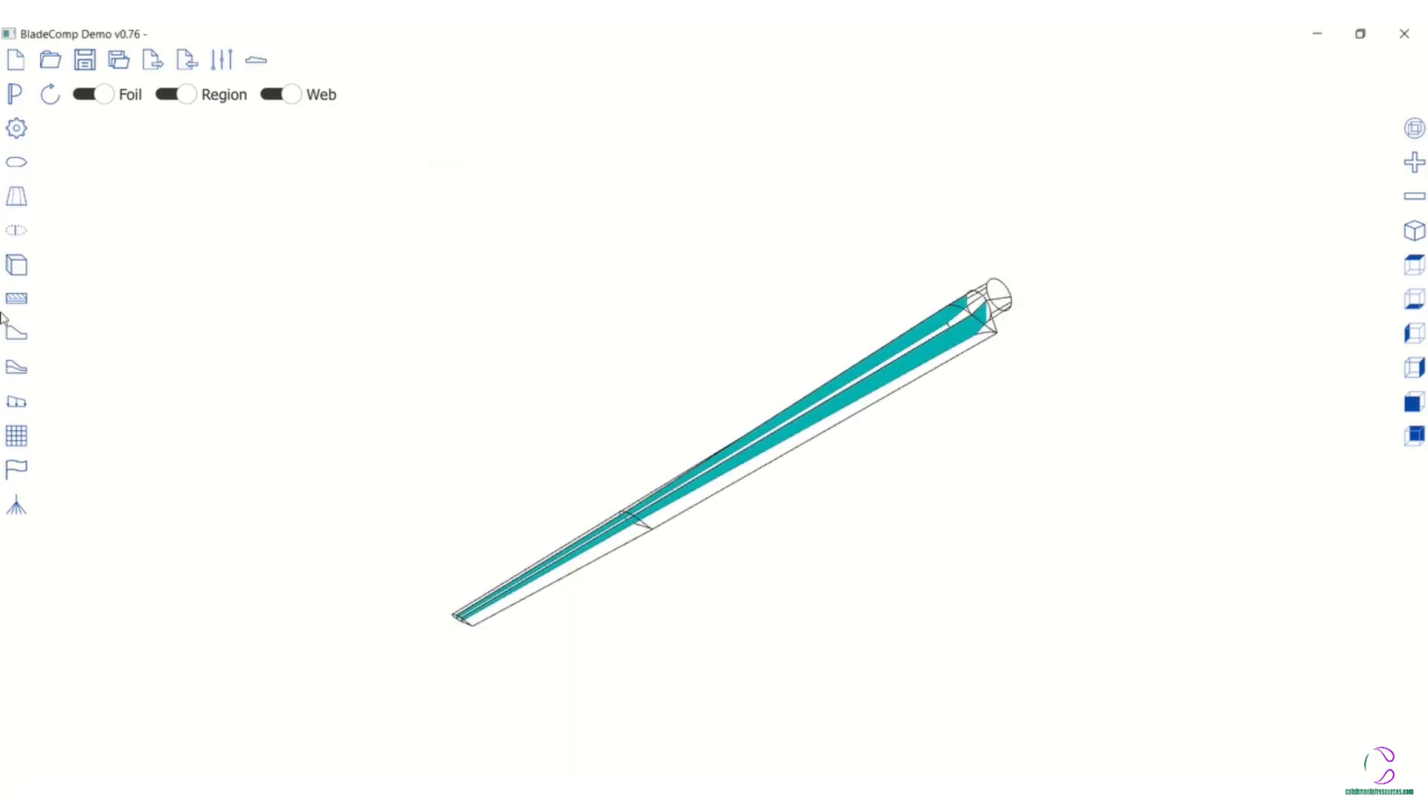
click(24, 410)
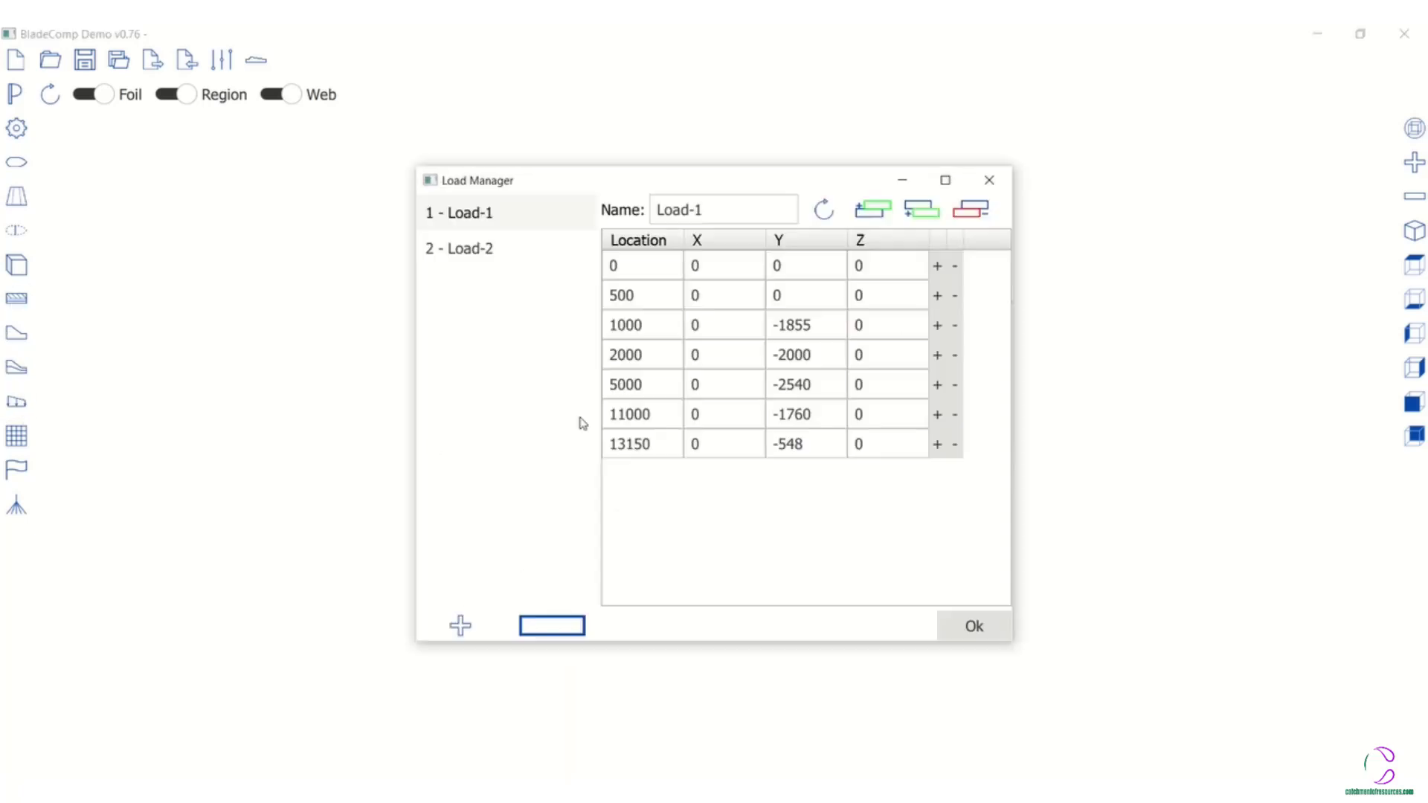
click(477, 249)
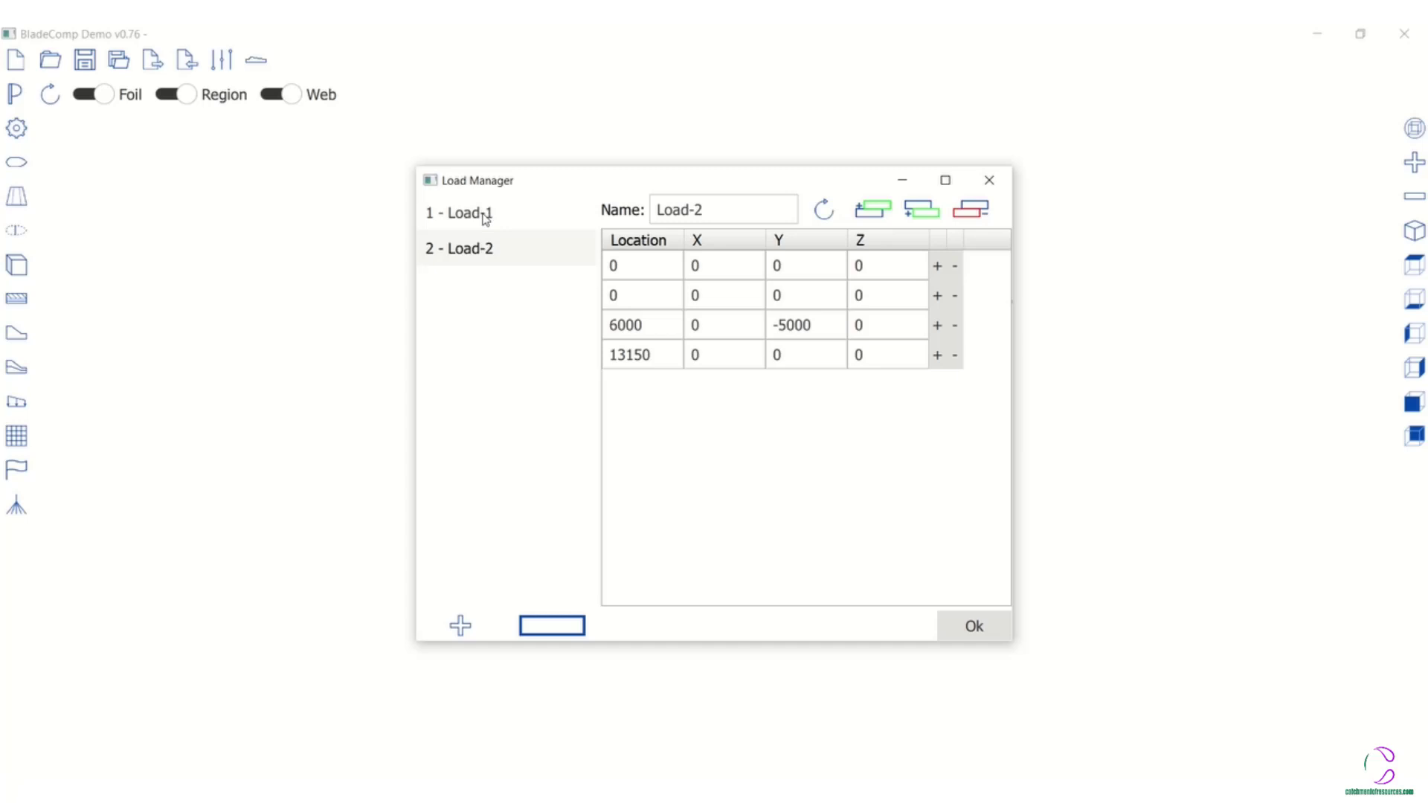
click(485, 219)
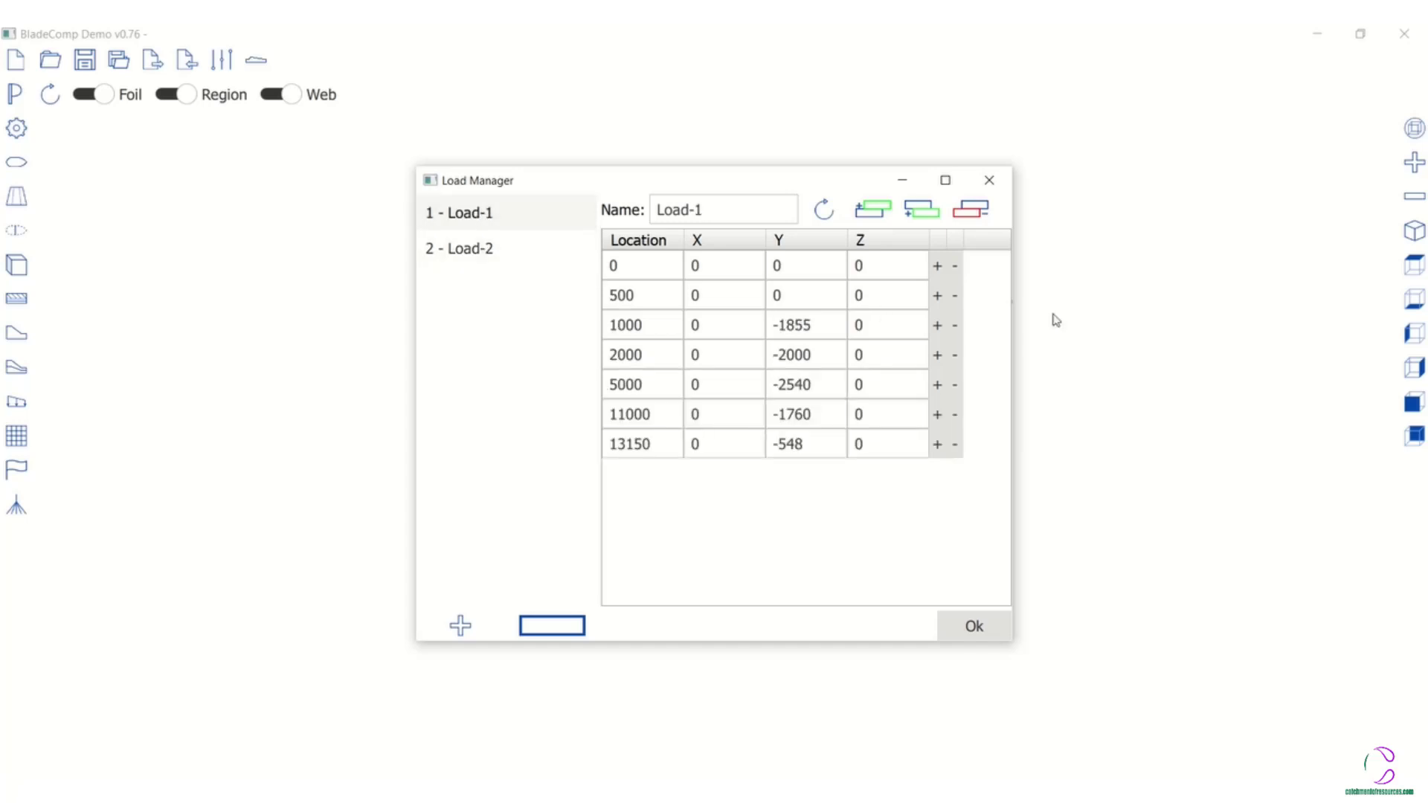
click(988, 181)
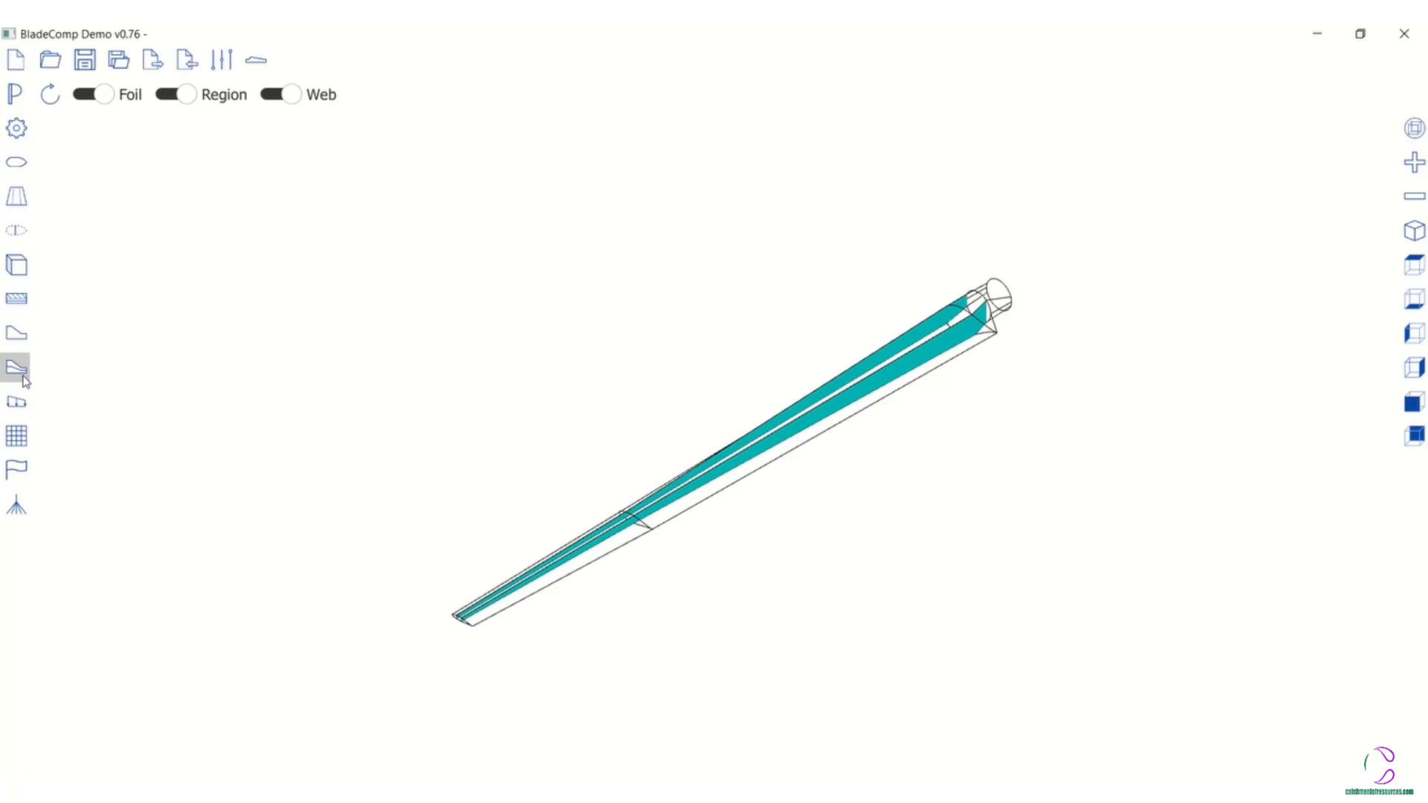
Step: Confirm the Mesh Manager settings, keeping the mesh size at 300
click(17, 436)
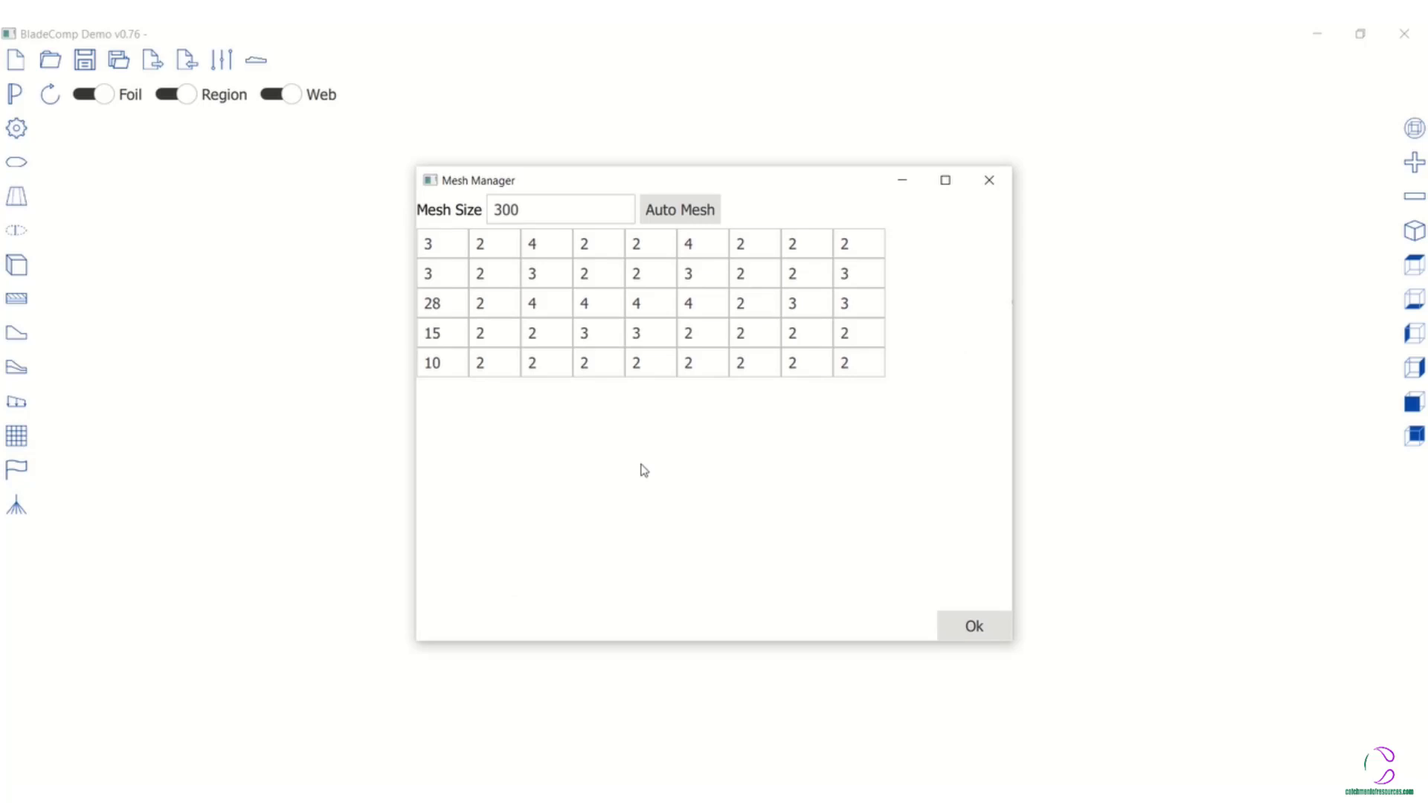
click(974, 626)
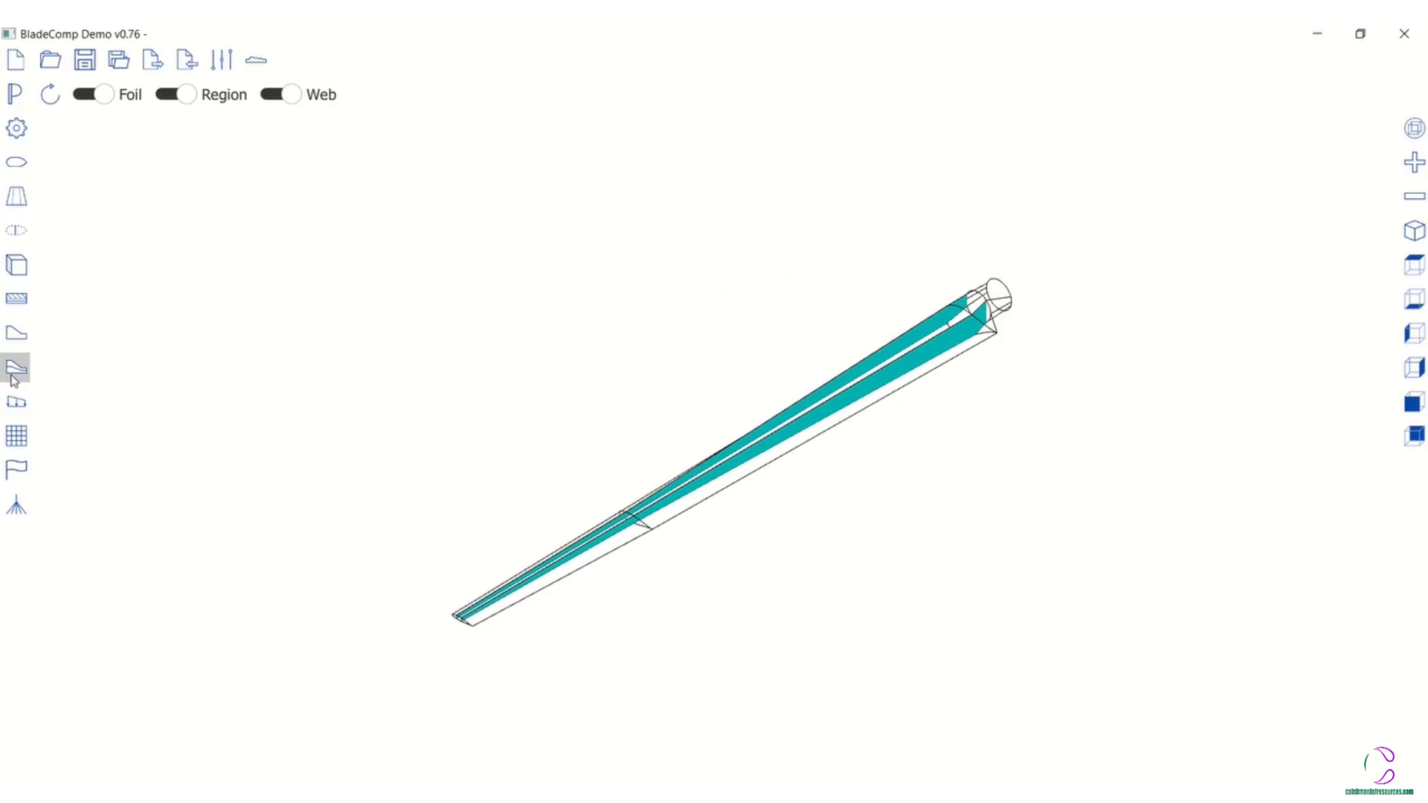
Step: Look through the Optimisation Setting table and the blade export page, closing both unchanged
click(17, 468)
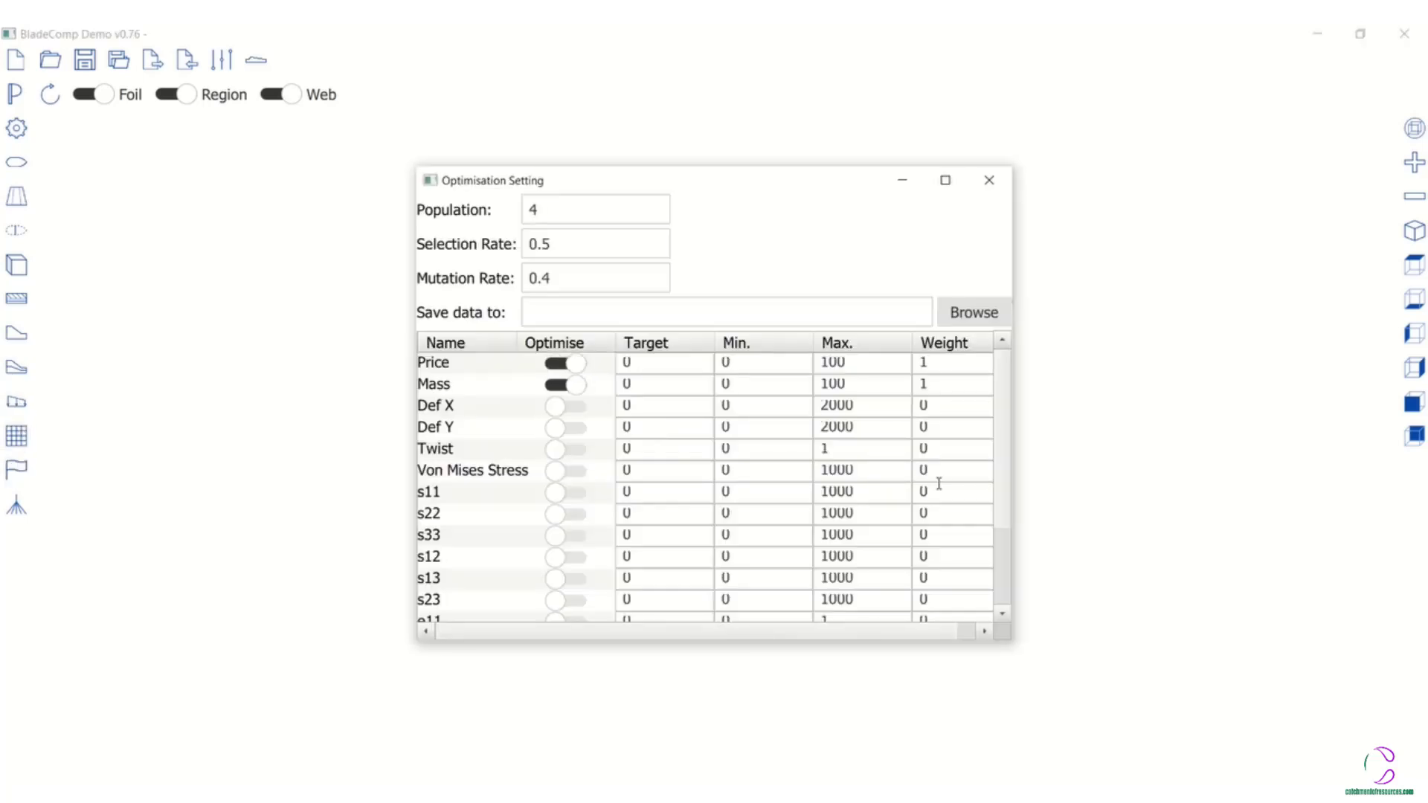
scroll(933, 473, down, 1)
scroll(924, 472, up, 2)
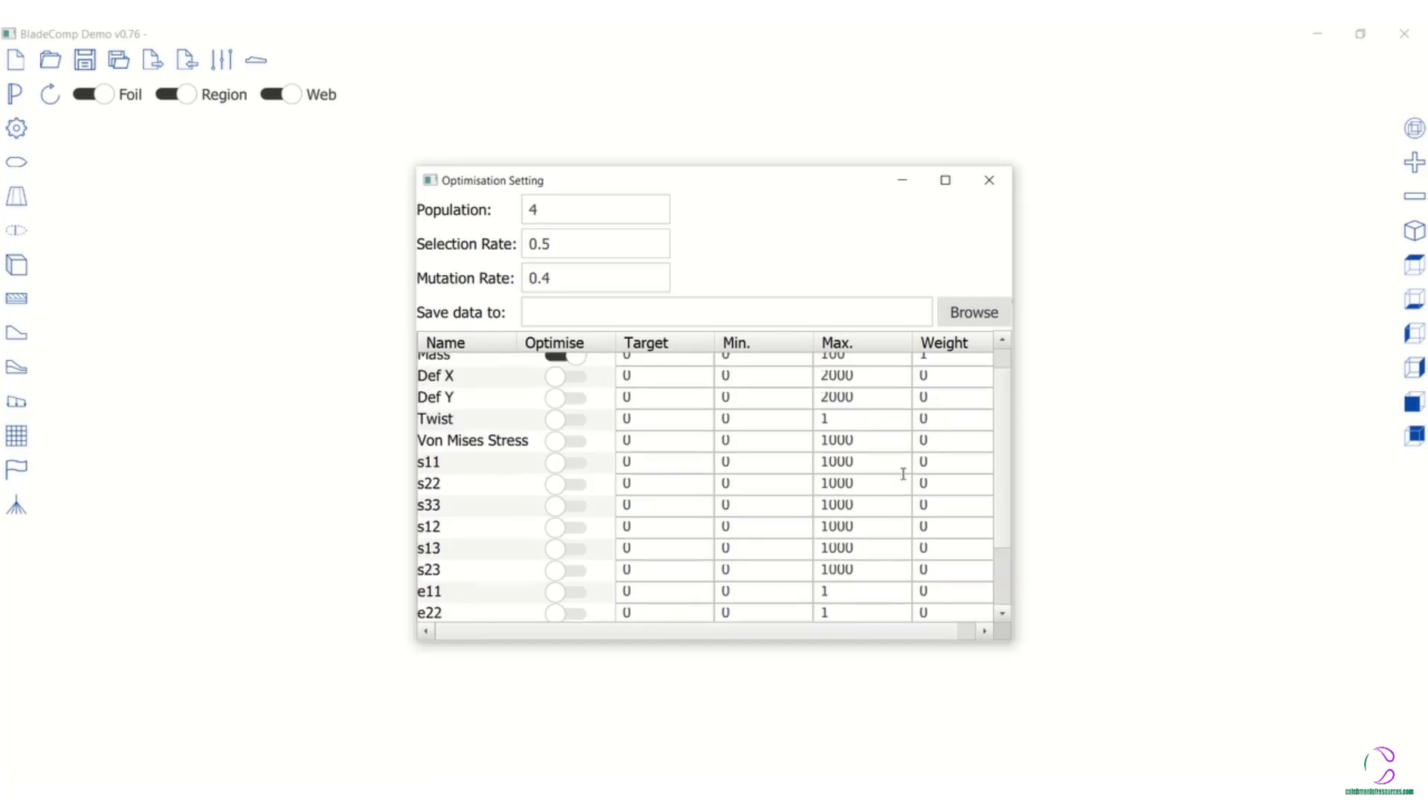
click(981, 183)
click(12, 510)
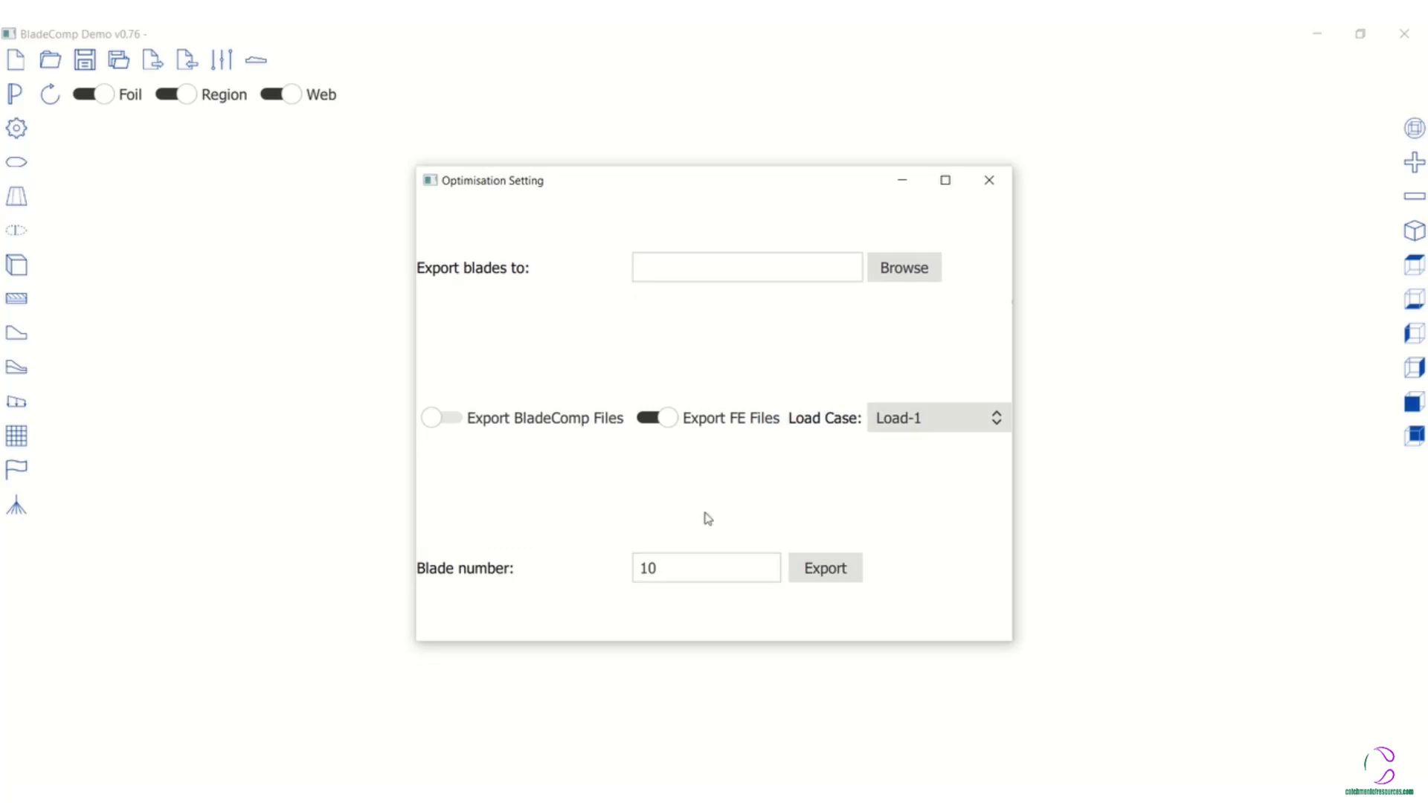
click(989, 180)
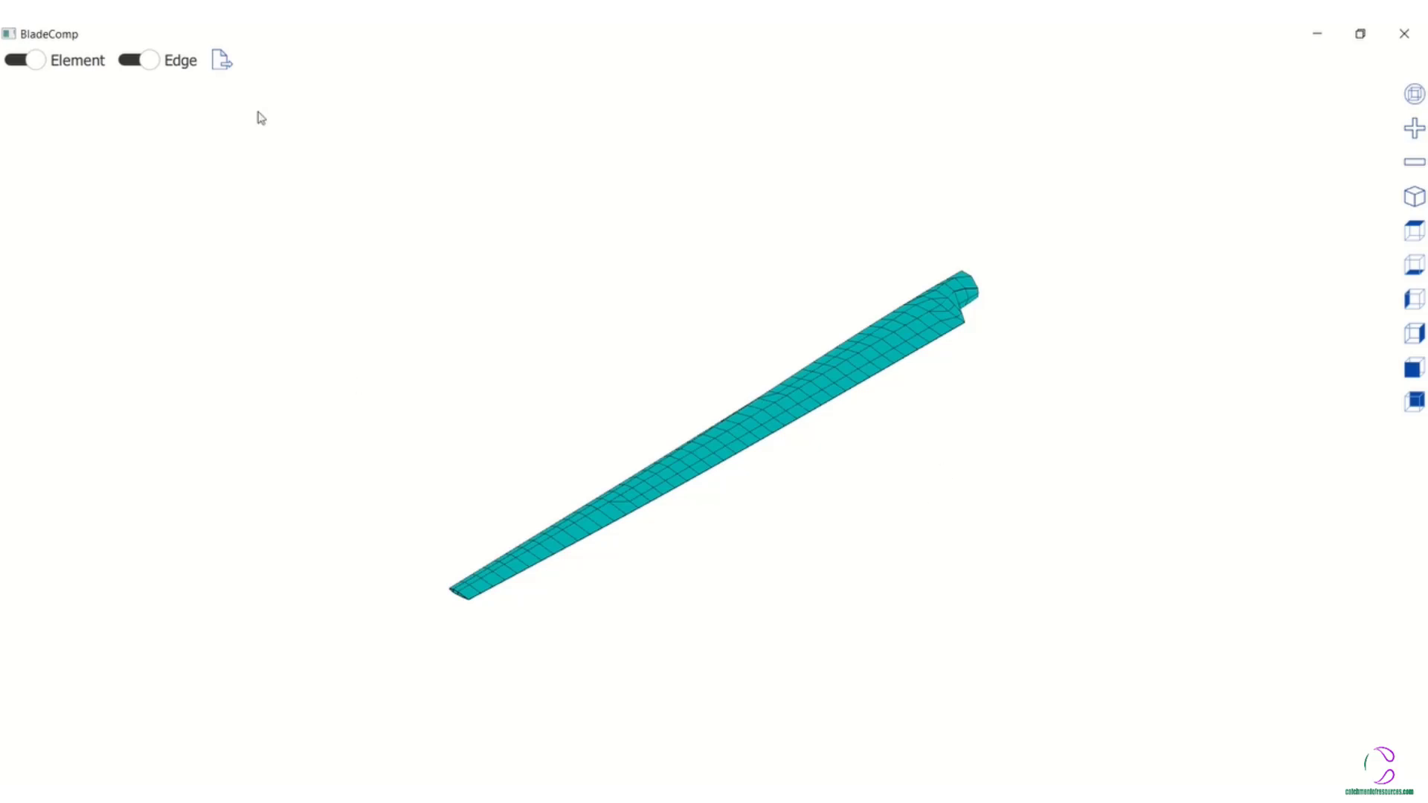
Step: Set the FE mesh export to the ABAQUS file type with load case 1
click(214, 59)
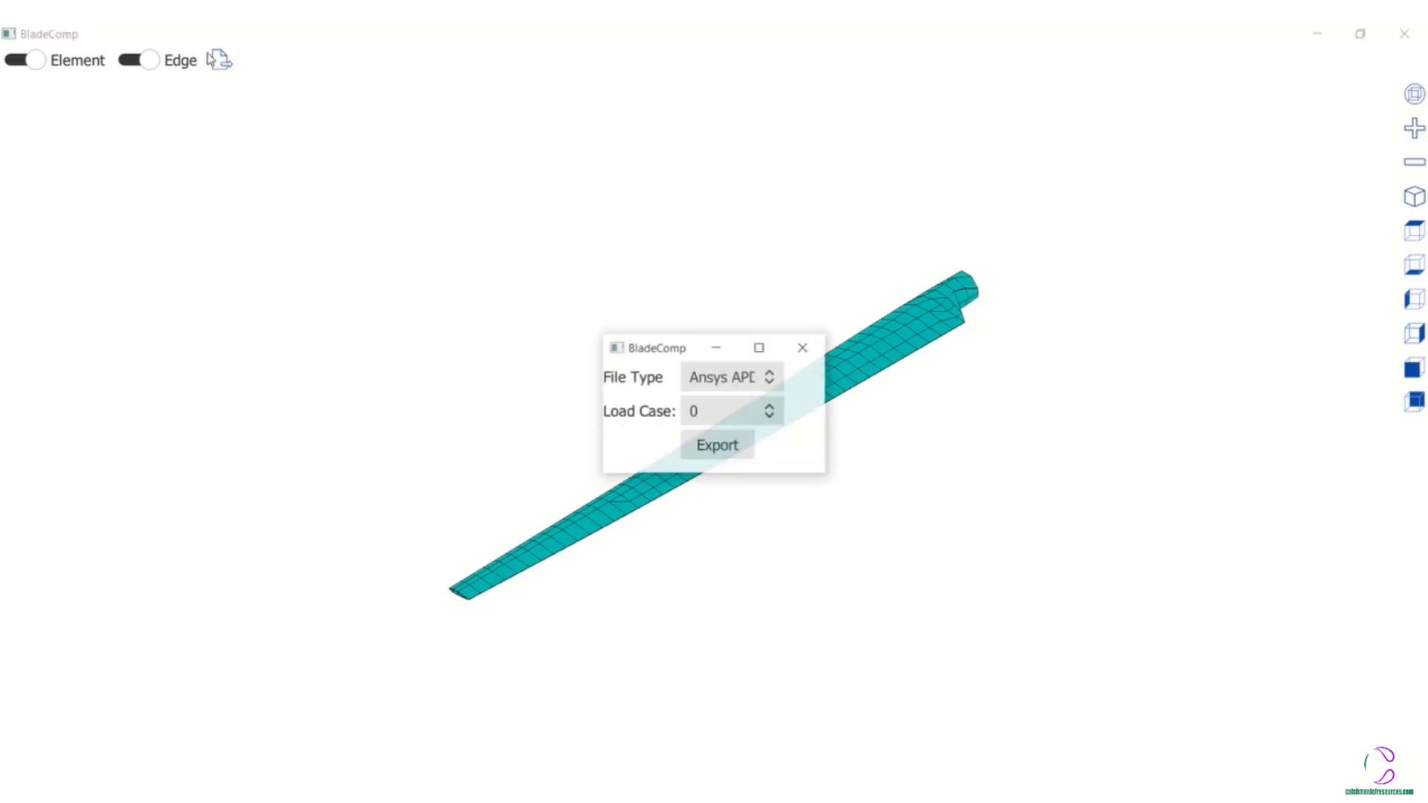
click(773, 379)
click(727, 435)
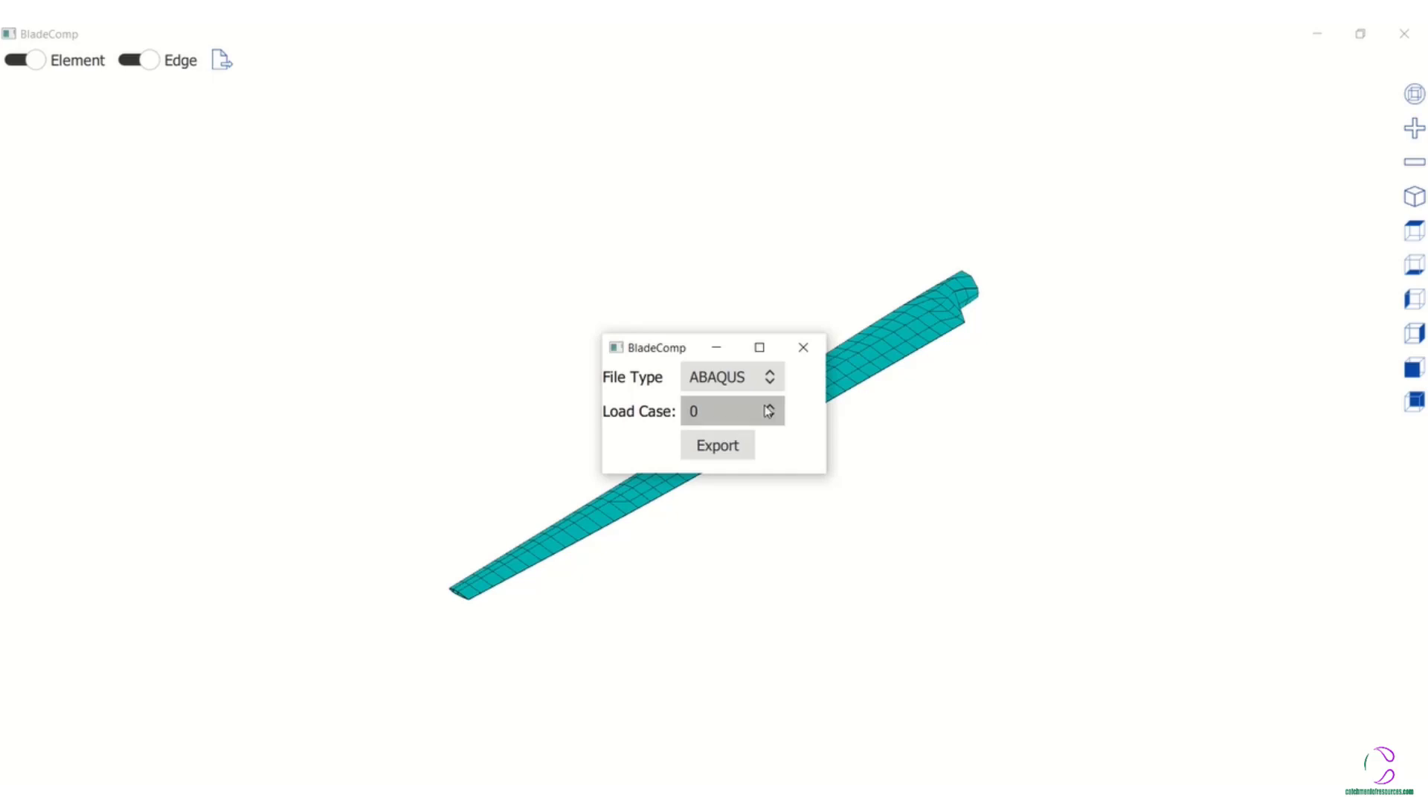
click(759, 412)
click(719, 422)
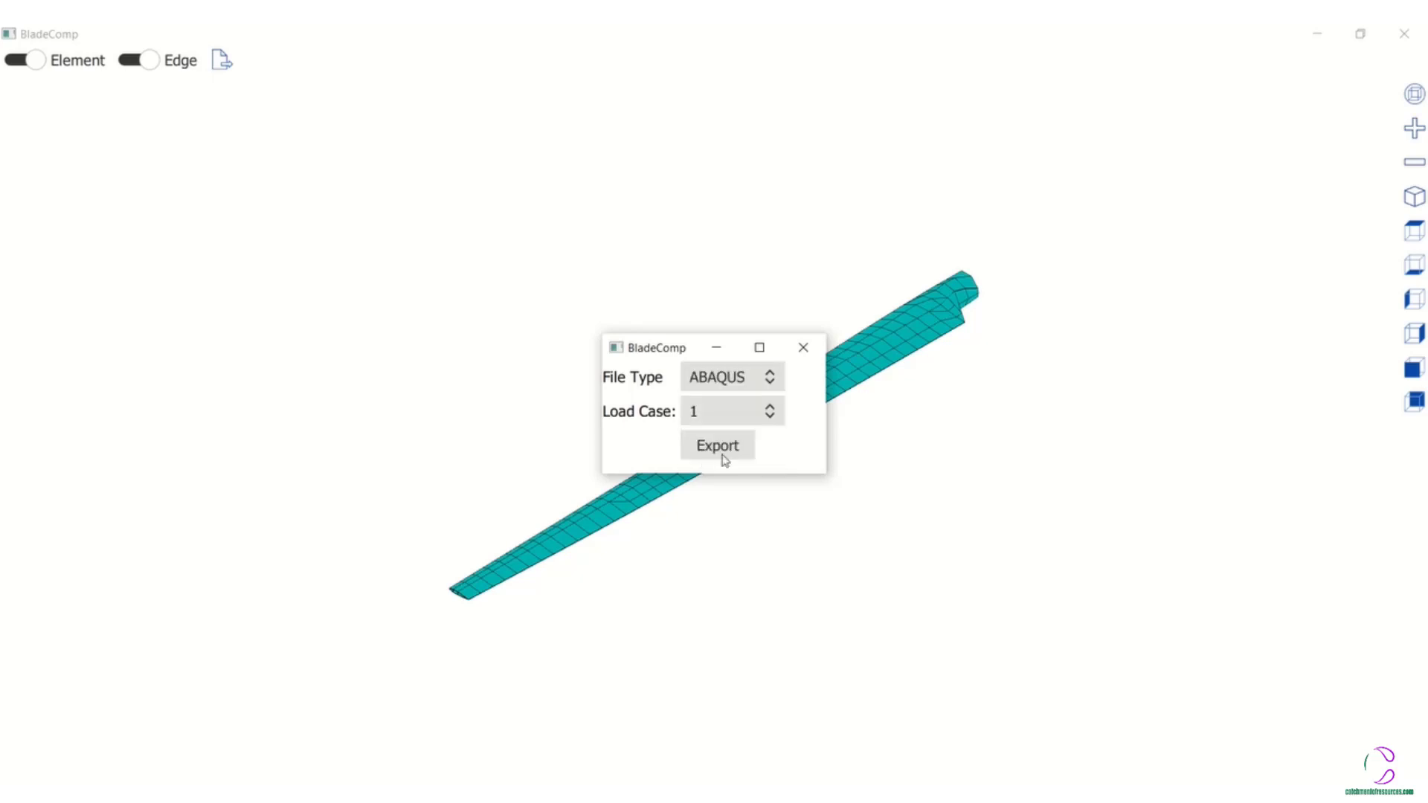